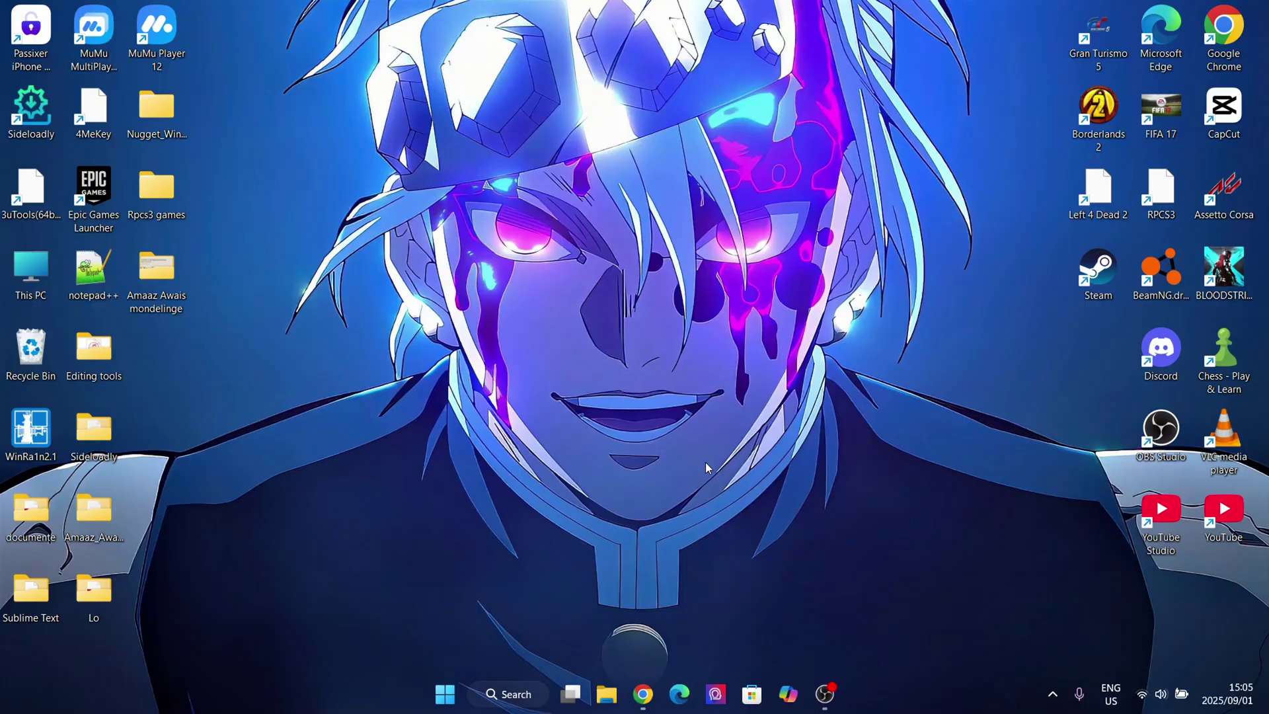
# Bring back the browser's BlueStacks search results, look through them, and hide them again
pyautogui.click(642, 694)
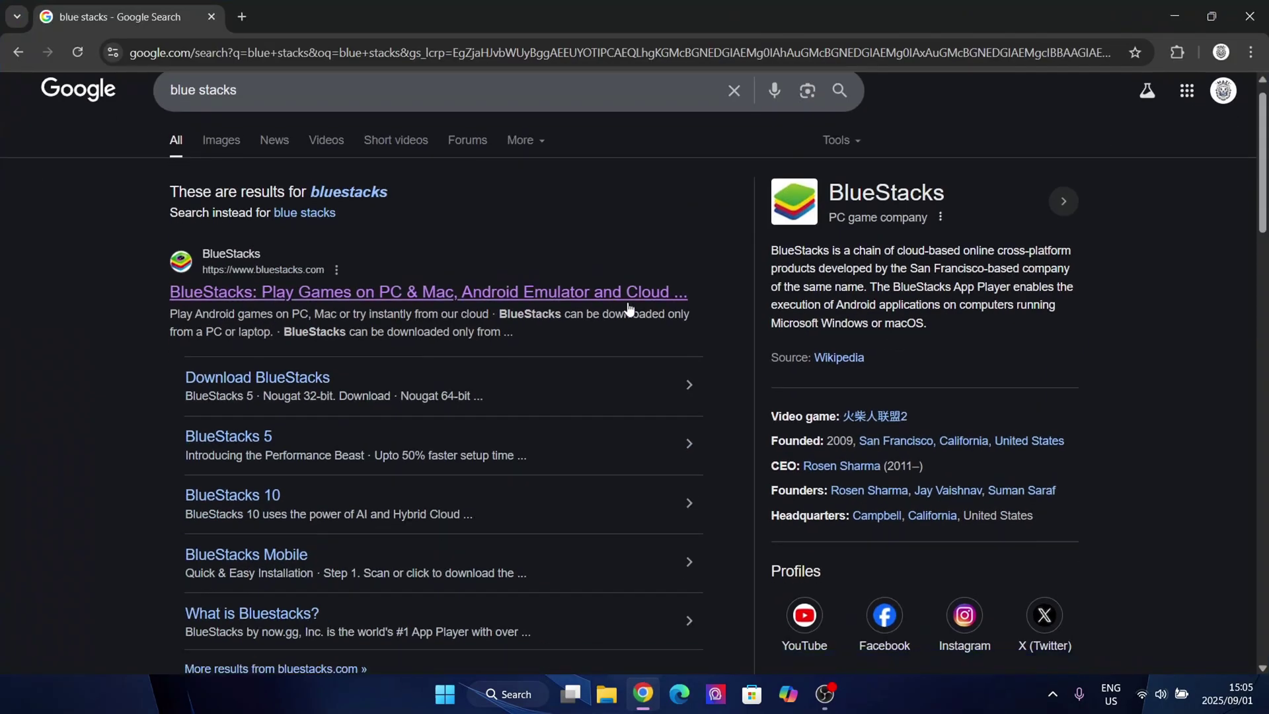
pyautogui.scroll(-7, 609, 401)
pyautogui.scroll(4, 651, 450)
pyautogui.scroll(4, 651, 450)
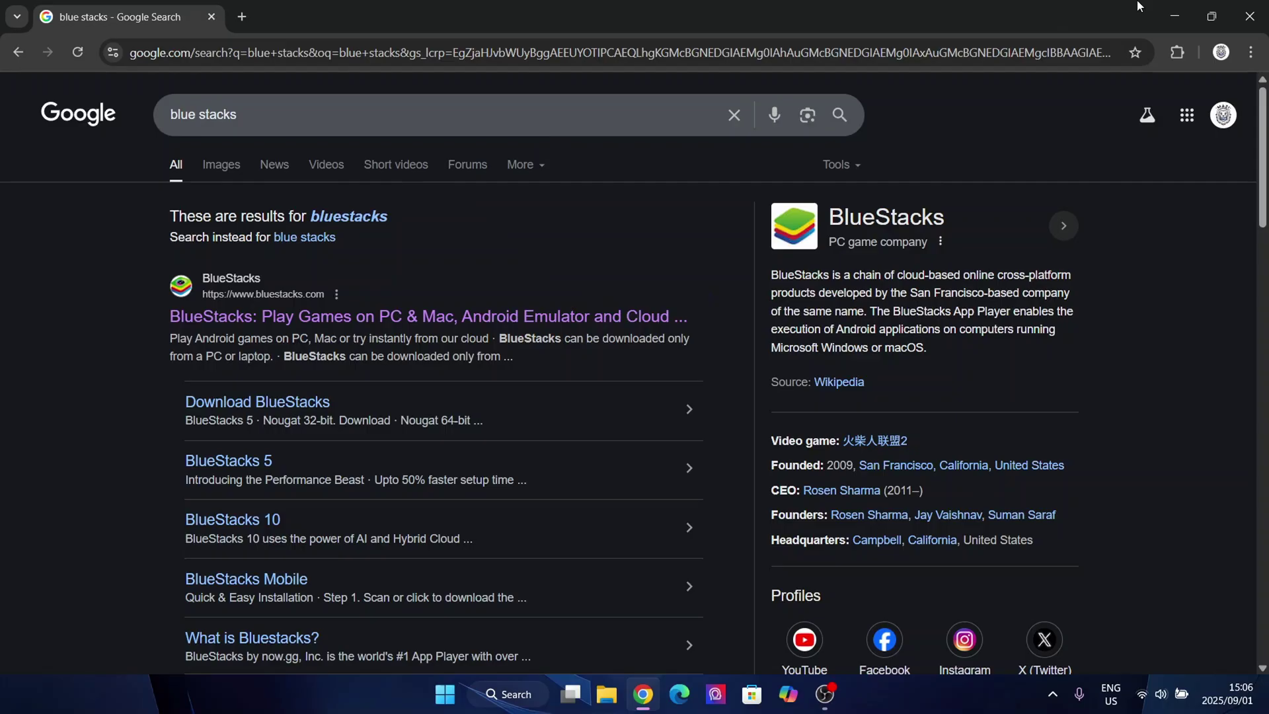
pyautogui.click(1174, 16)
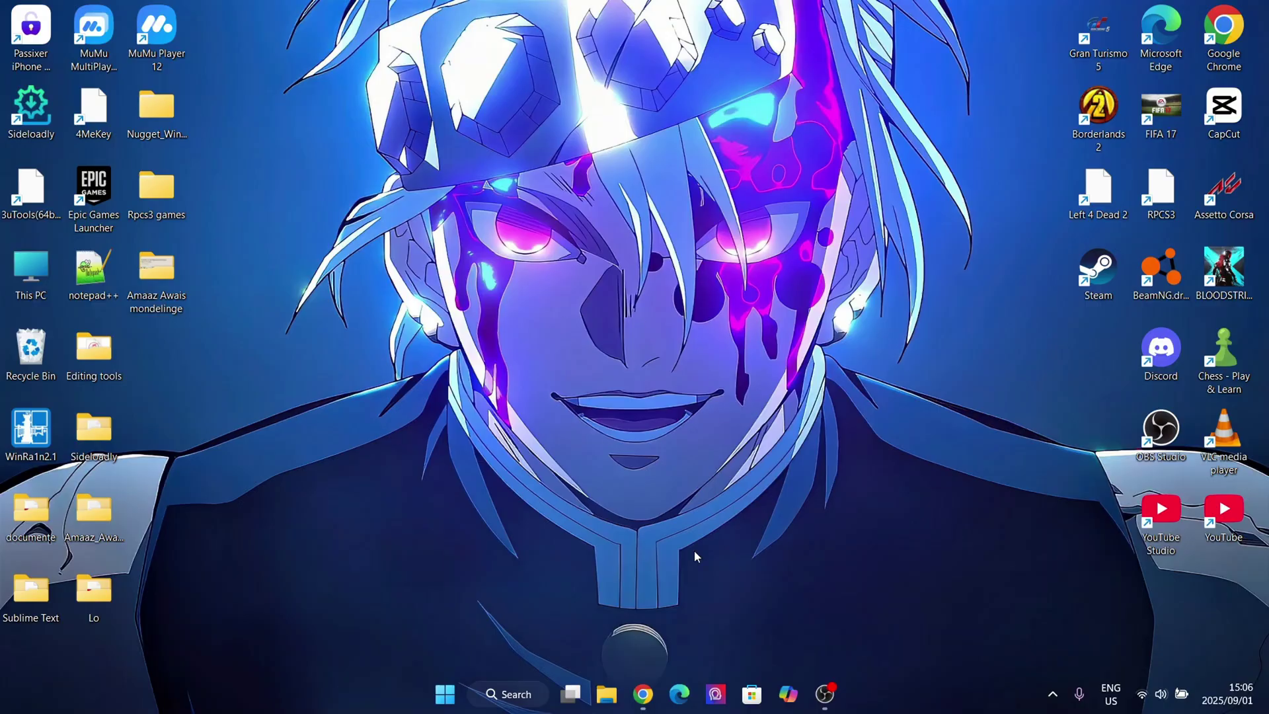
pyautogui.click(646, 683)
pyautogui.scroll(-3, 564, 370)
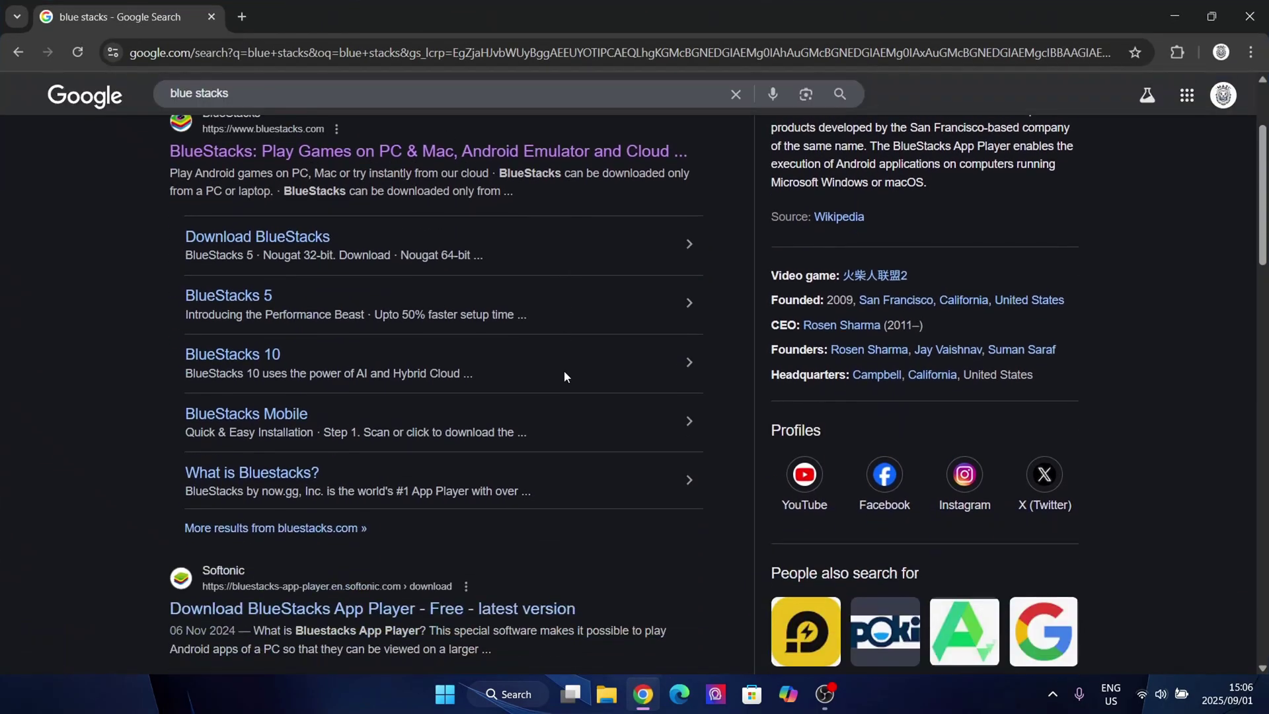
pyautogui.scroll(3, 603, 330)
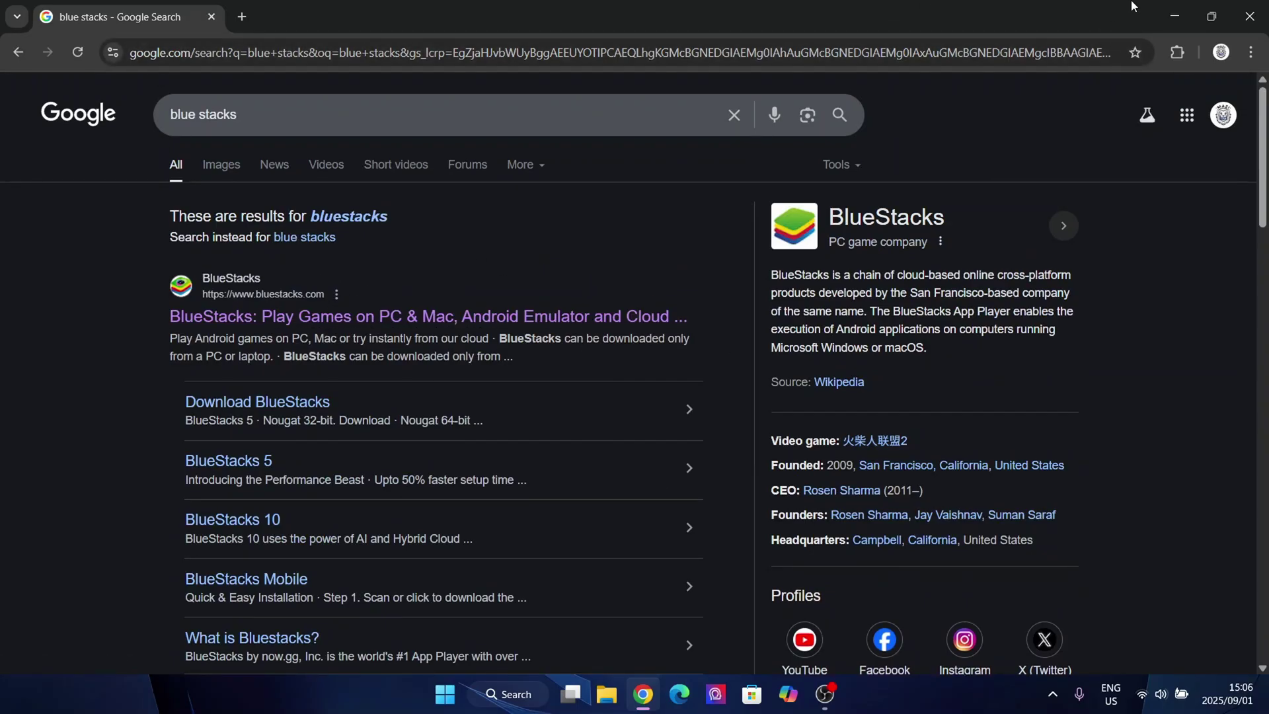
pyautogui.click(1174, 16)
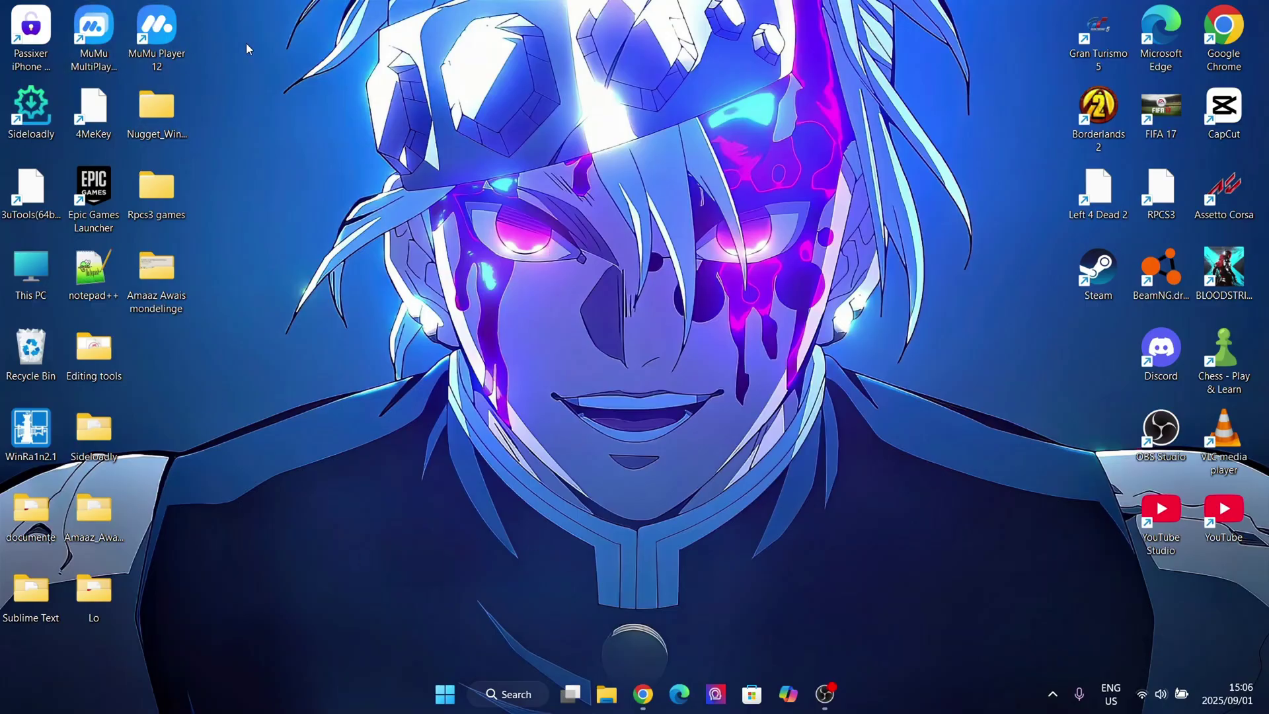
# Run the search for 'bluestacks' and open the official bluestacks.com website
pyautogui.click(642, 693)
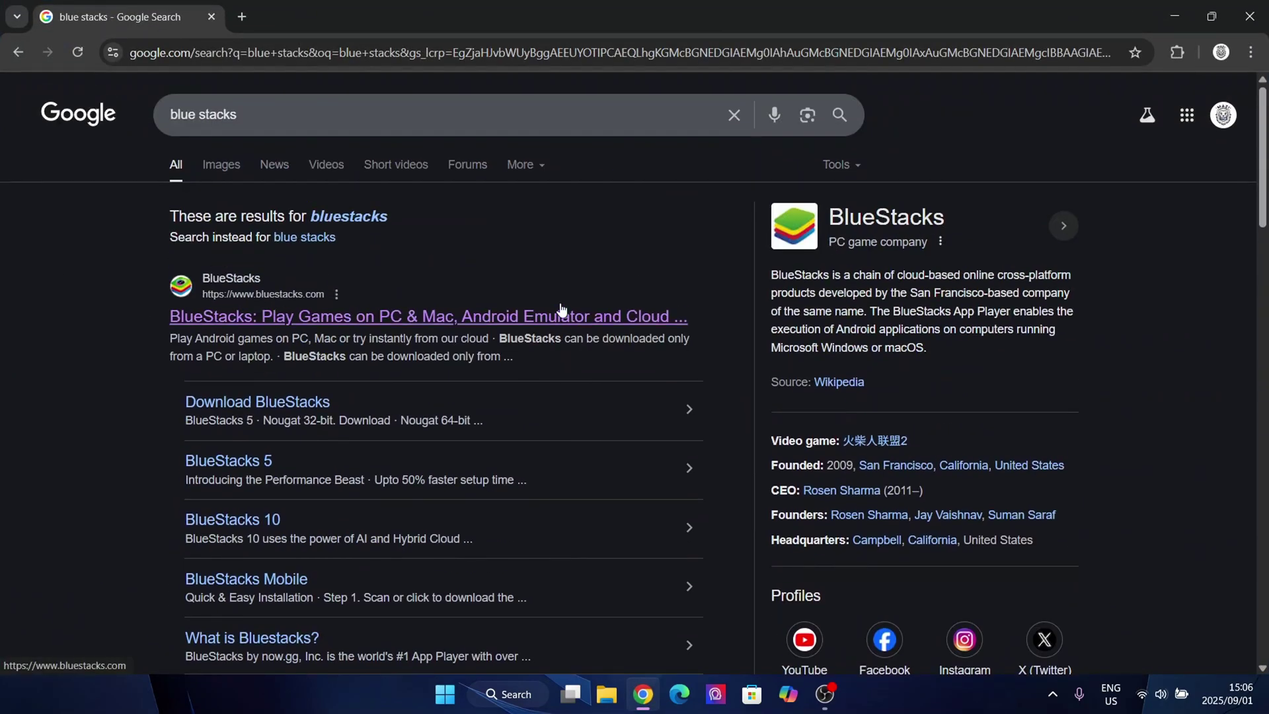
pyautogui.click(374, 218)
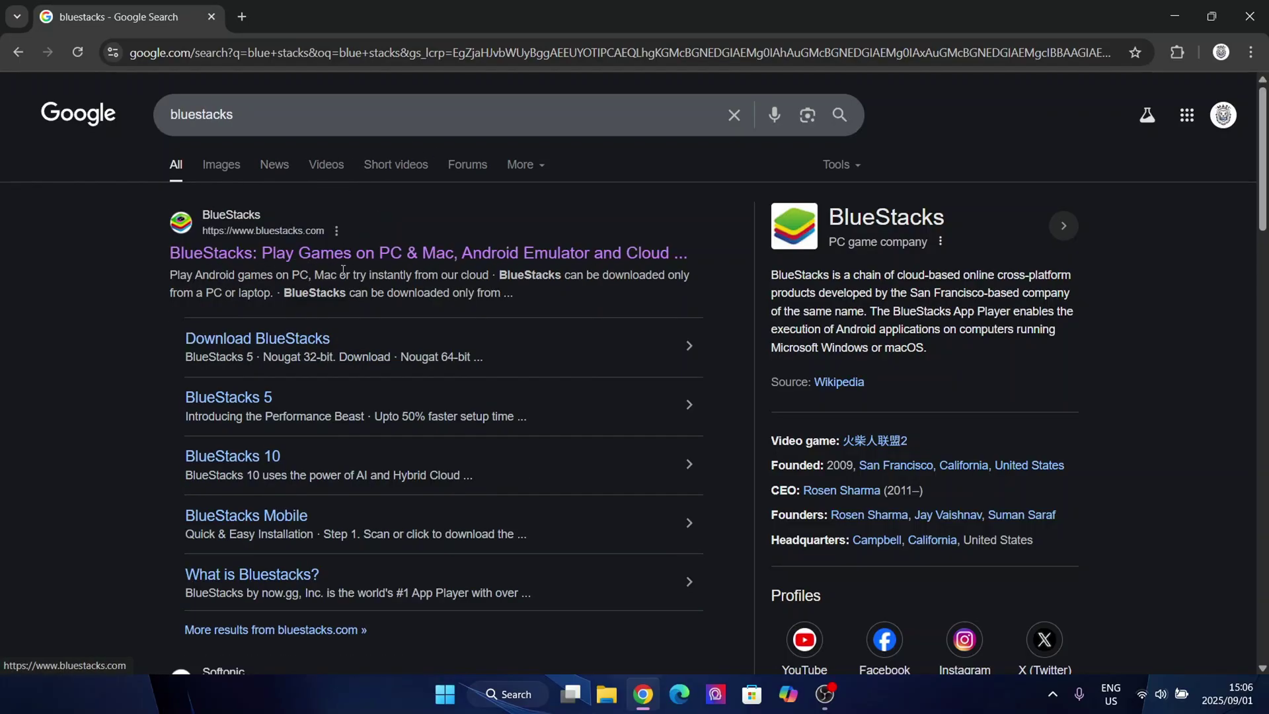
pyautogui.click(209, 262)
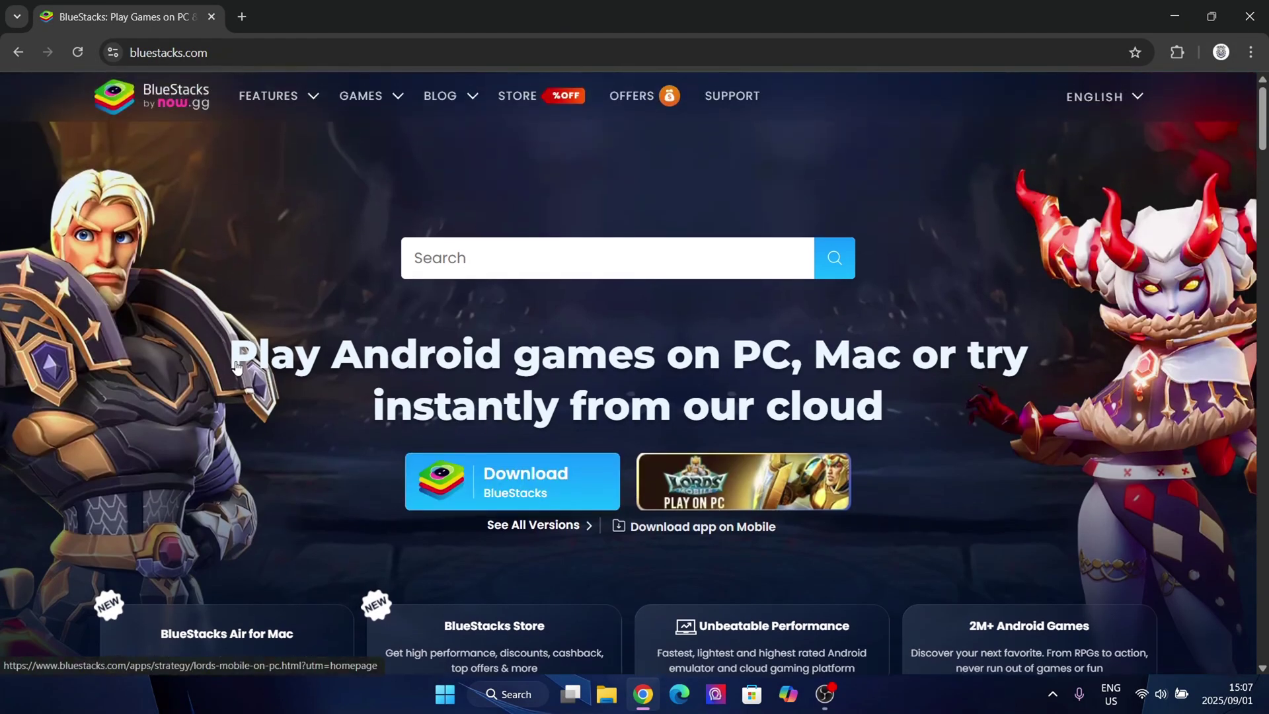
pyautogui.scroll(-5, 541, 360)
pyautogui.scroll(-6, 541, 364)
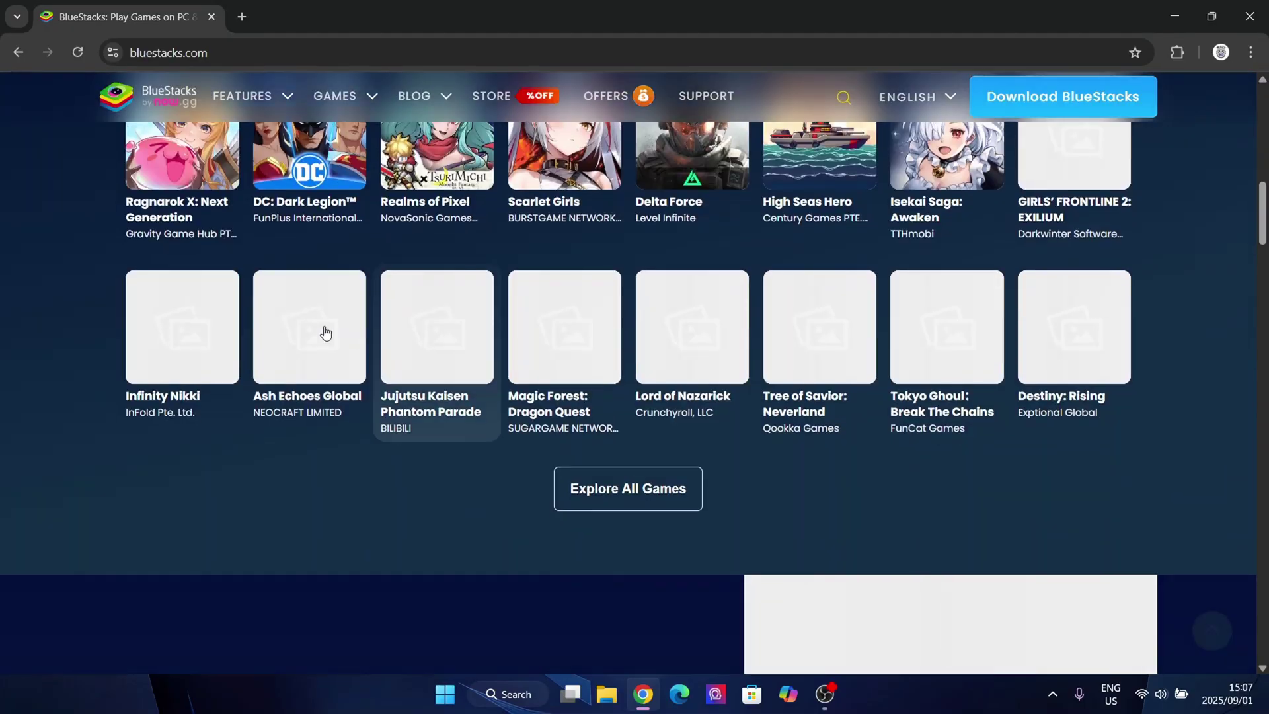
pyautogui.scroll(11, 324, 331)
pyautogui.scroll(-2, 311, 382)
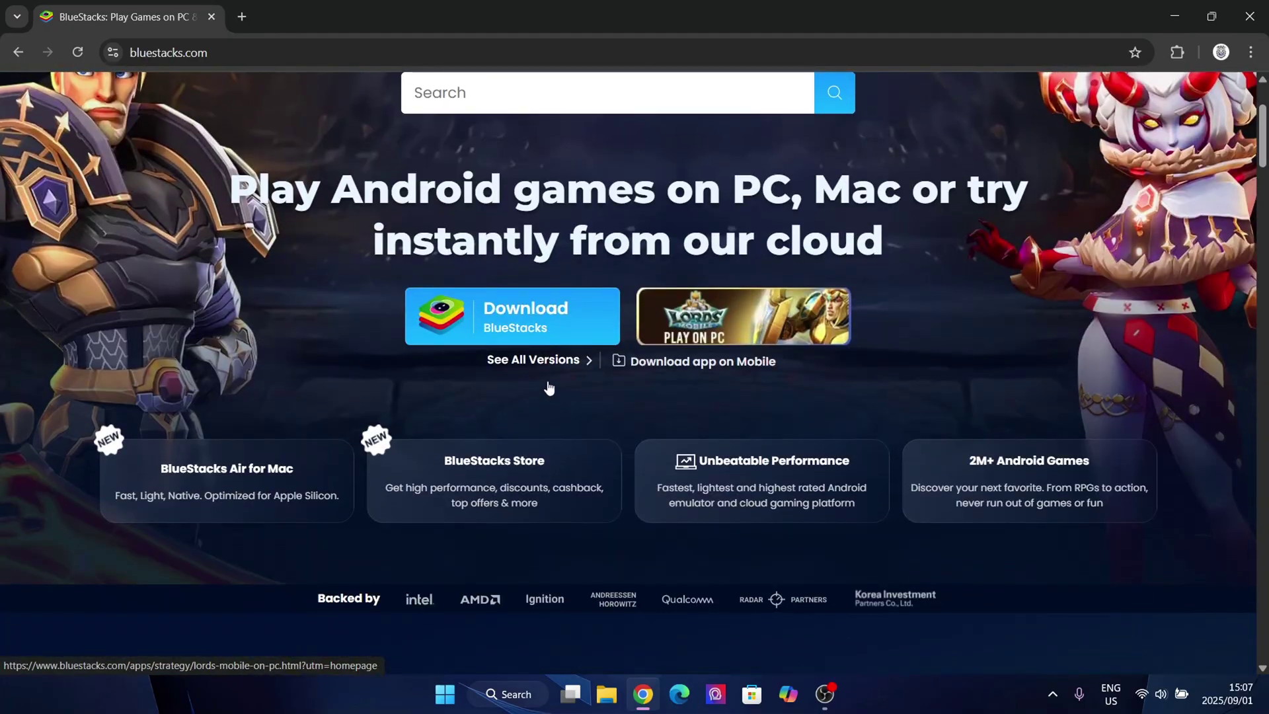
# Open the all-versions list and highlight the Windows versions down to Android 11 64-bit
pyautogui.click(561, 366)
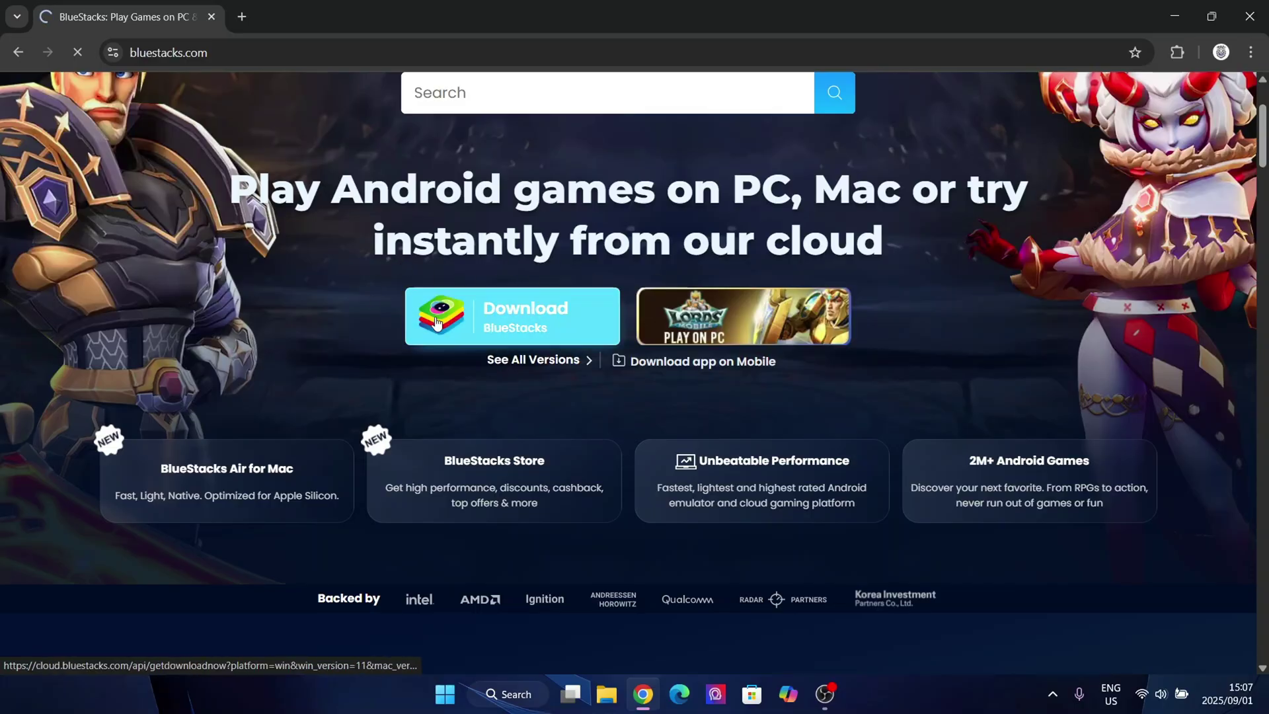
pyautogui.scroll(-5, 868, 324)
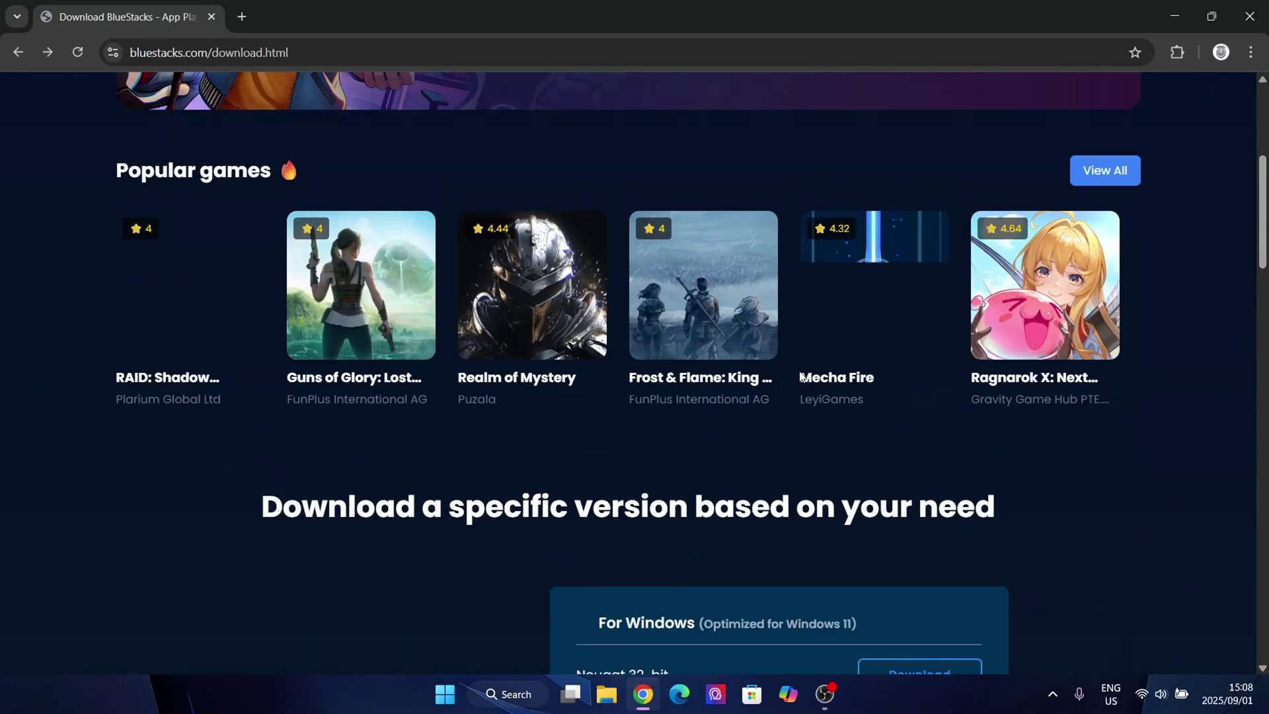
pyautogui.scroll(5, 872, 370)
pyautogui.click(874, 397)
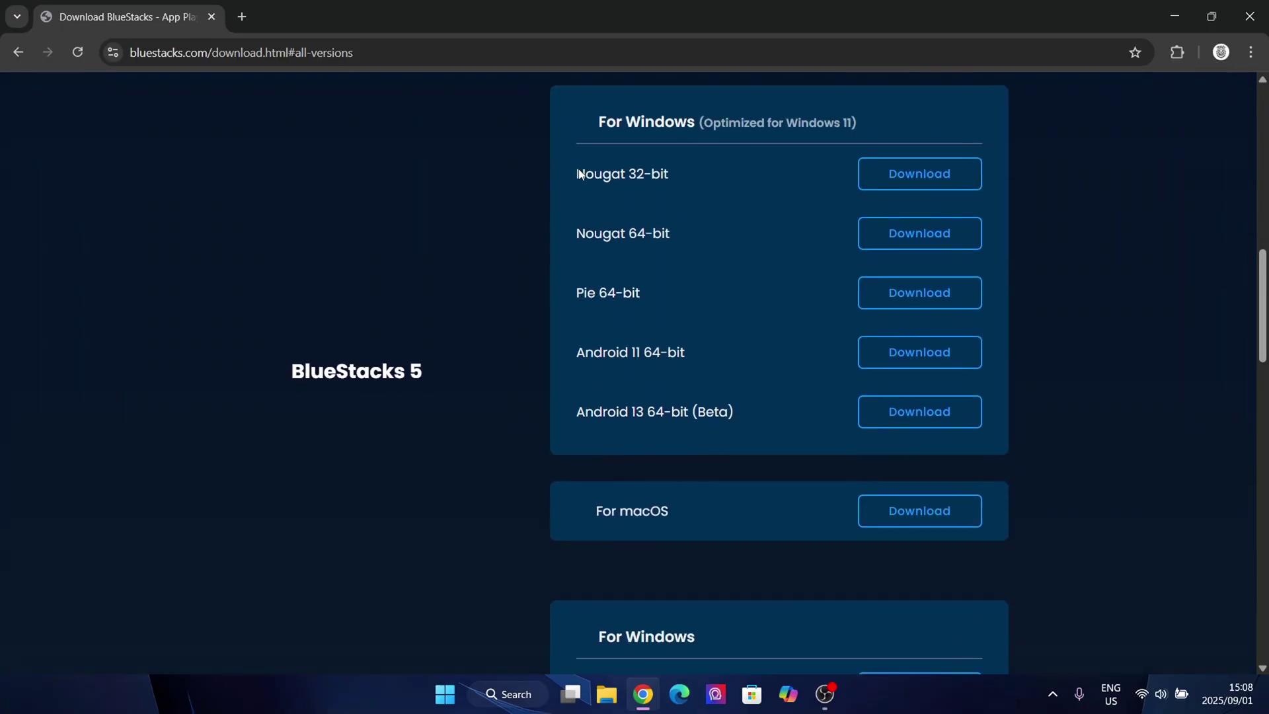
pyautogui.scroll(1, 661, 218)
pyautogui.moveTo(576, 258); pyautogui.dragTo(613, 358)
pyautogui.moveTo(542, 375); pyautogui.dragTo(653, 437)
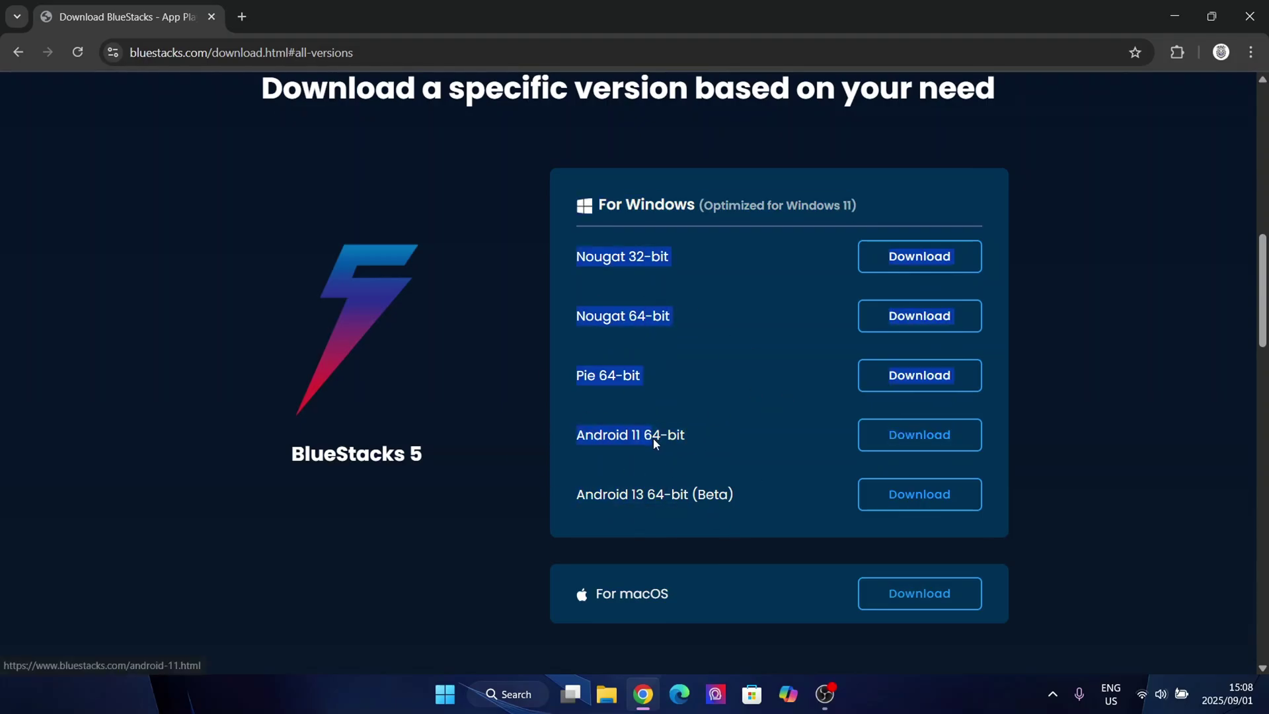
# Open the Android 11 64-bit page and download the BlueStacks 5.22.102.1002 installer
pyautogui.click(654, 438)
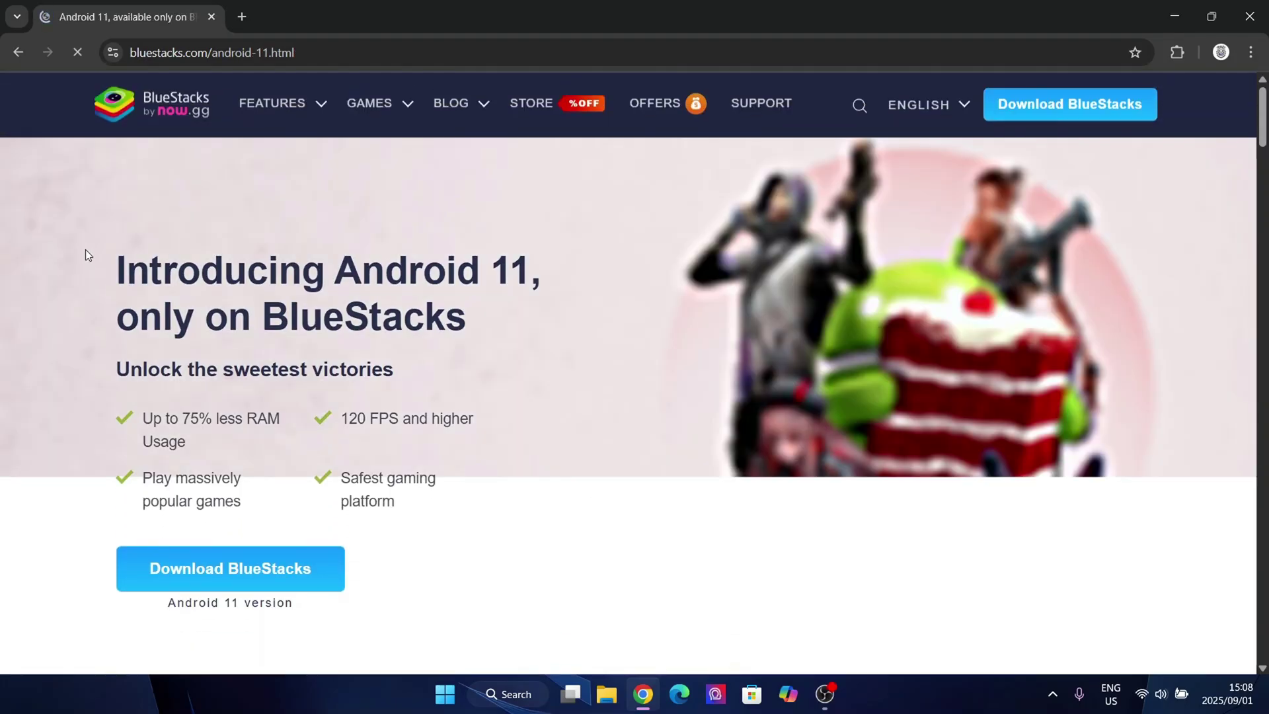
pyautogui.moveTo(85, 249); pyautogui.dragTo(474, 339)
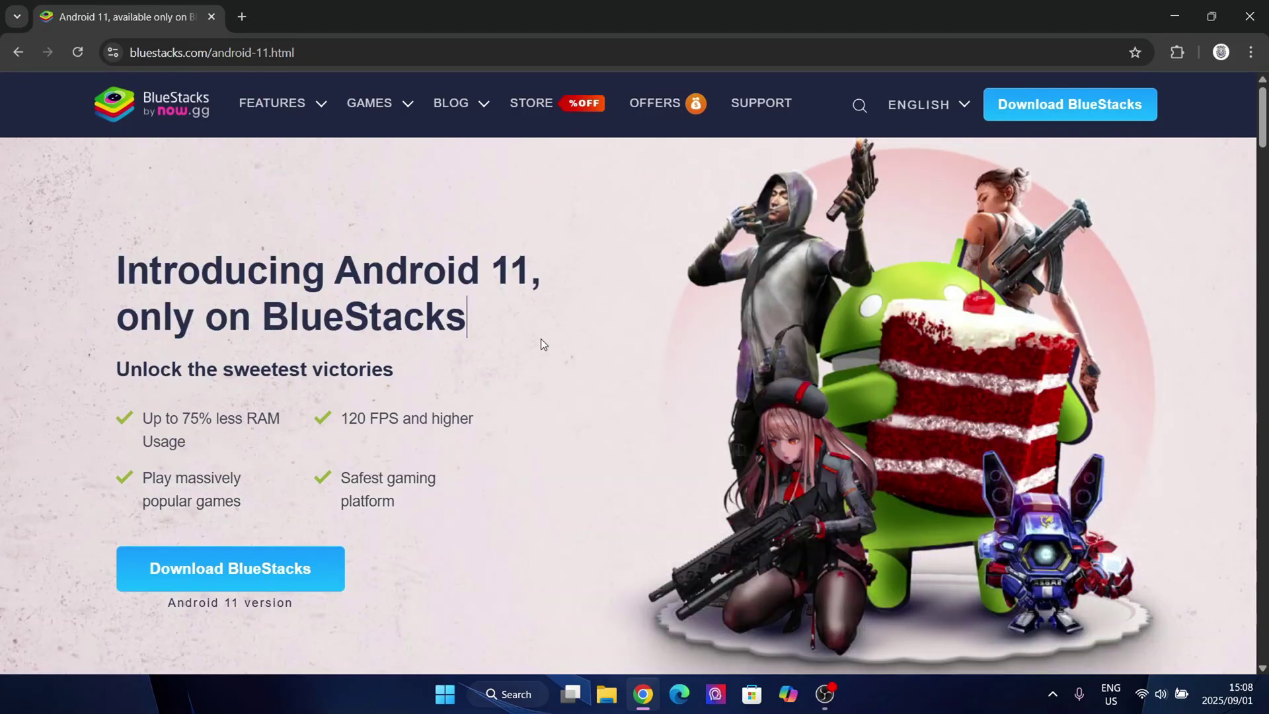
pyautogui.scroll(-3, 376, 322)
pyautogui.scroll(3, 376, 323)
pyautogui.moveTo(115, 254); pyautogui.dragTo(517, 308)
pyautogui.click(519, 311)
pyautogui.click(18, 52)
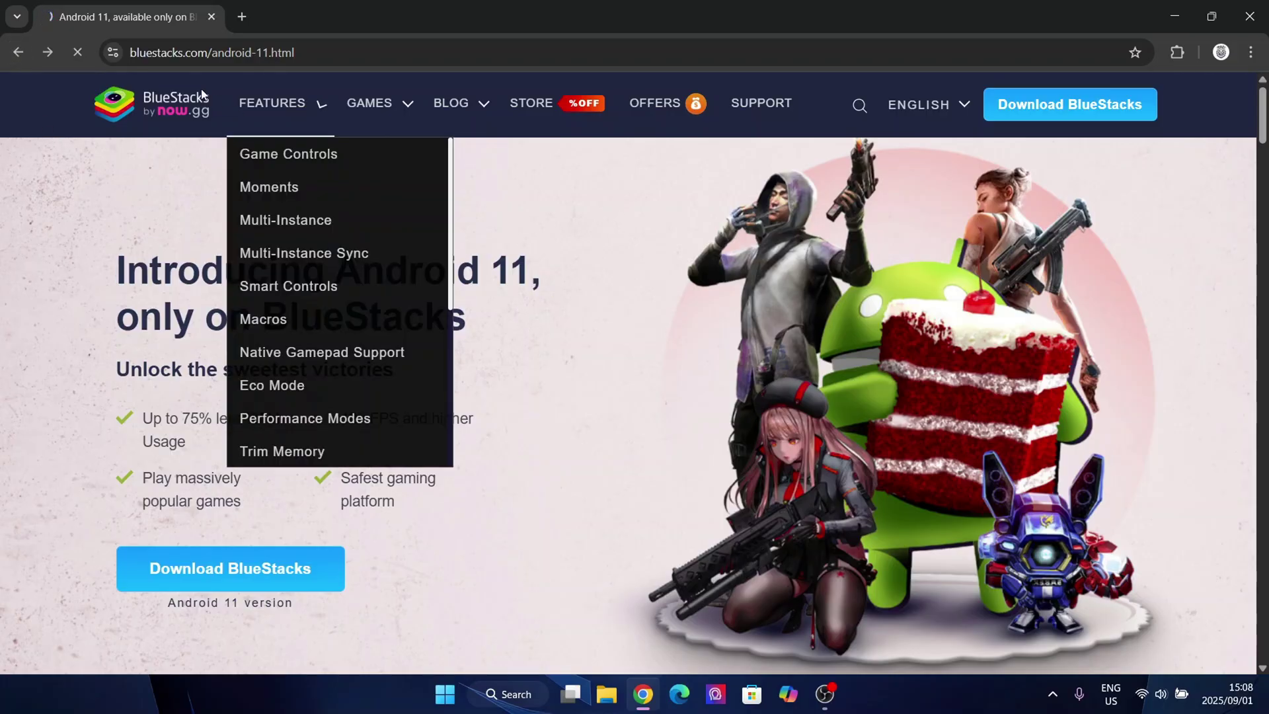
pyautogui.click(284, 566)
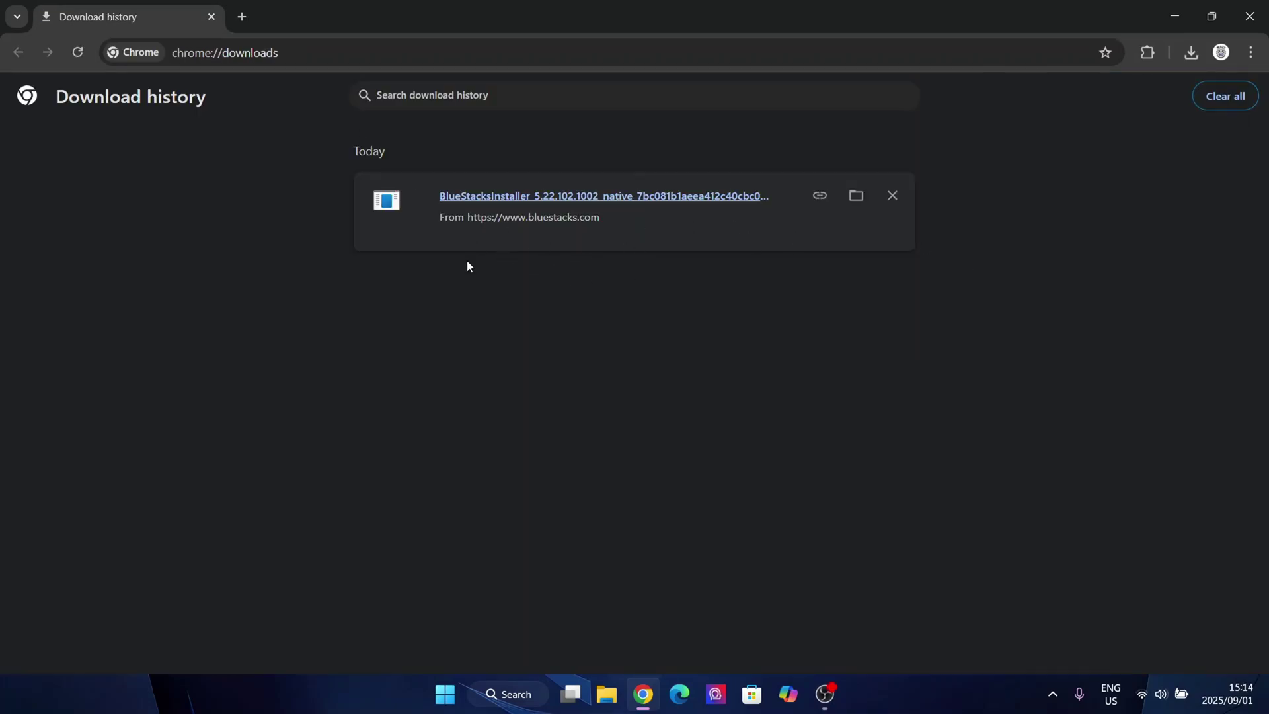
# Run the downloaded installer, set the data folder to Desktop, and agree to install
pyautogui.click(723, 187)
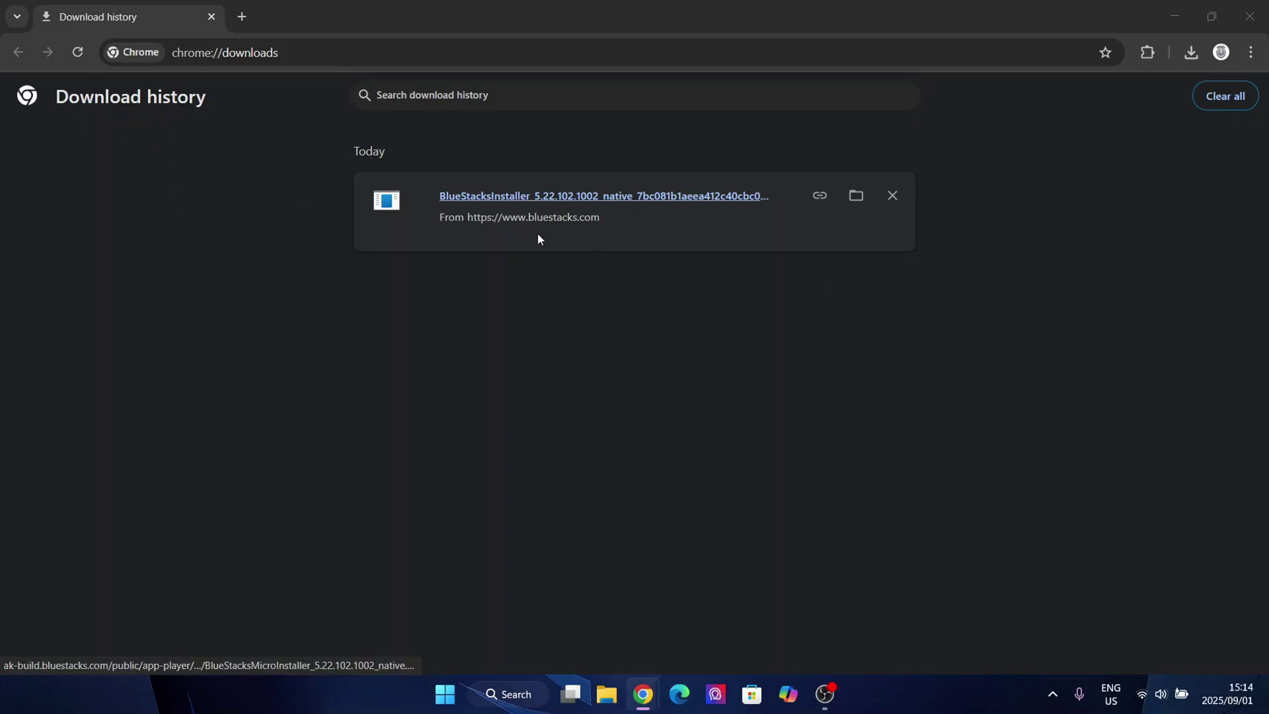
pyautogui.click(1174, 16)
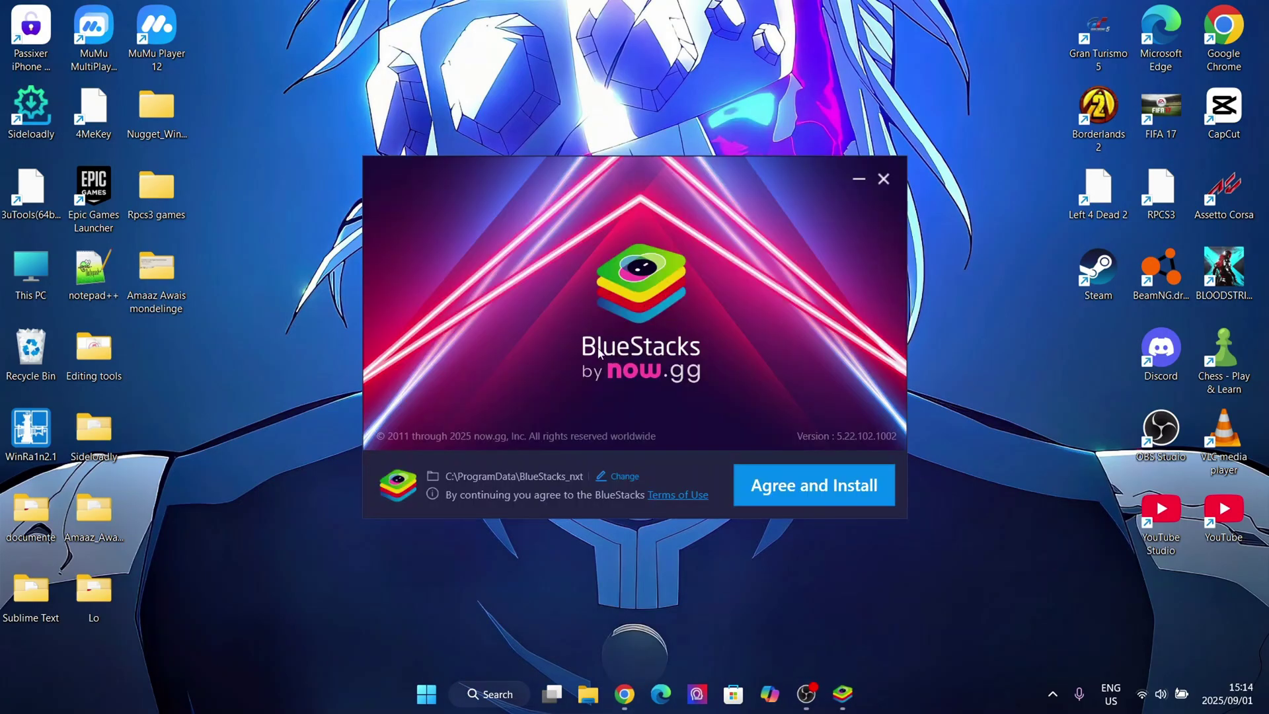
pyautogui.click(603, 474)
pyautogui.click(719, 486)
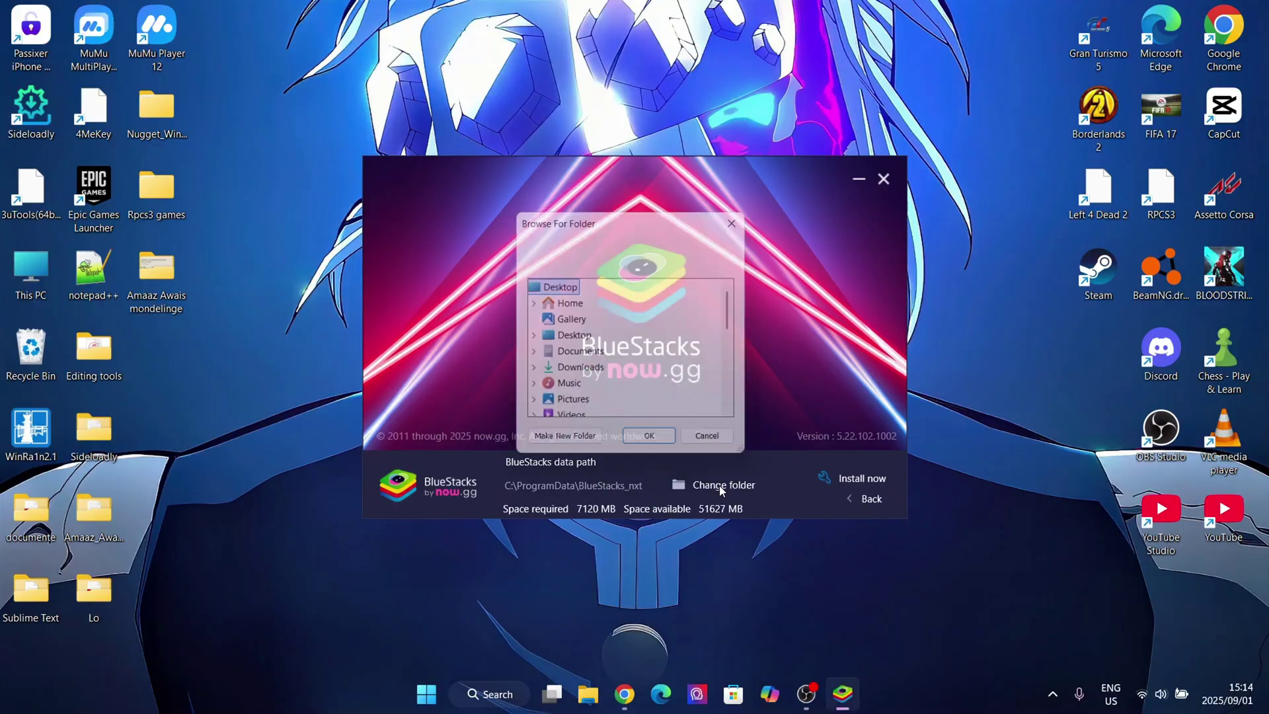
pyautogui.click(661, 443)
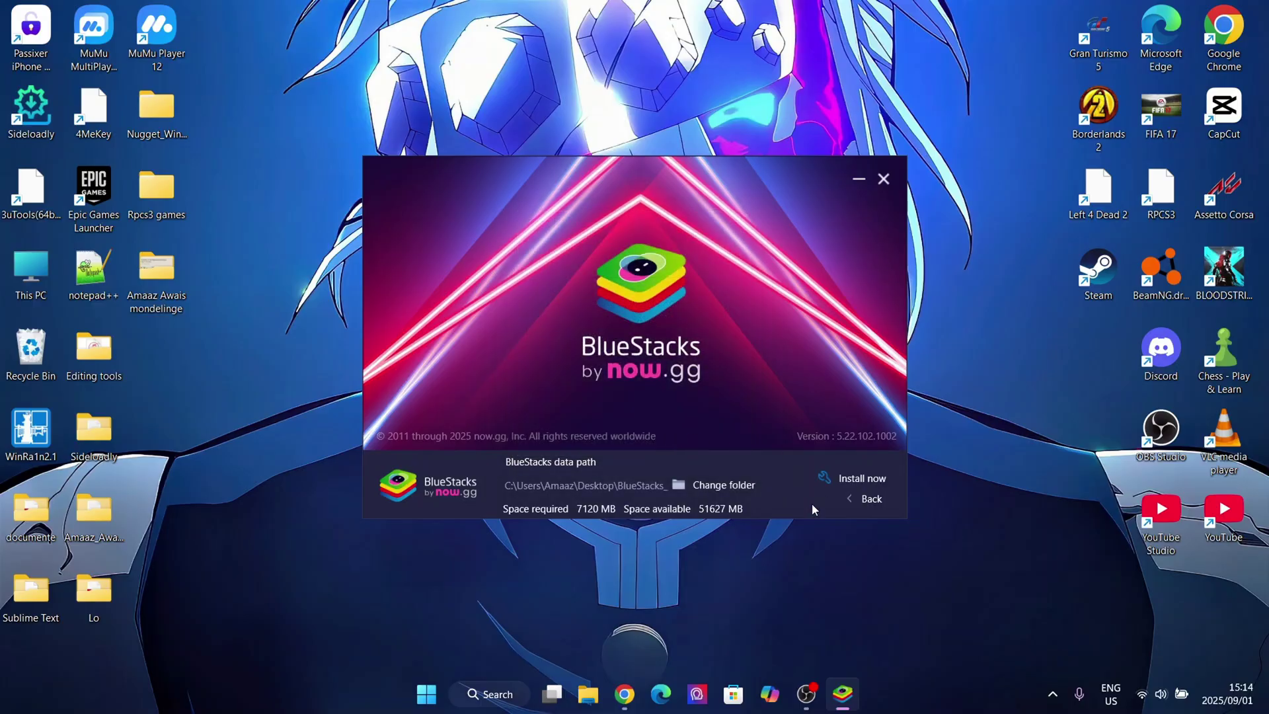
pyautogui.click(853, 500)
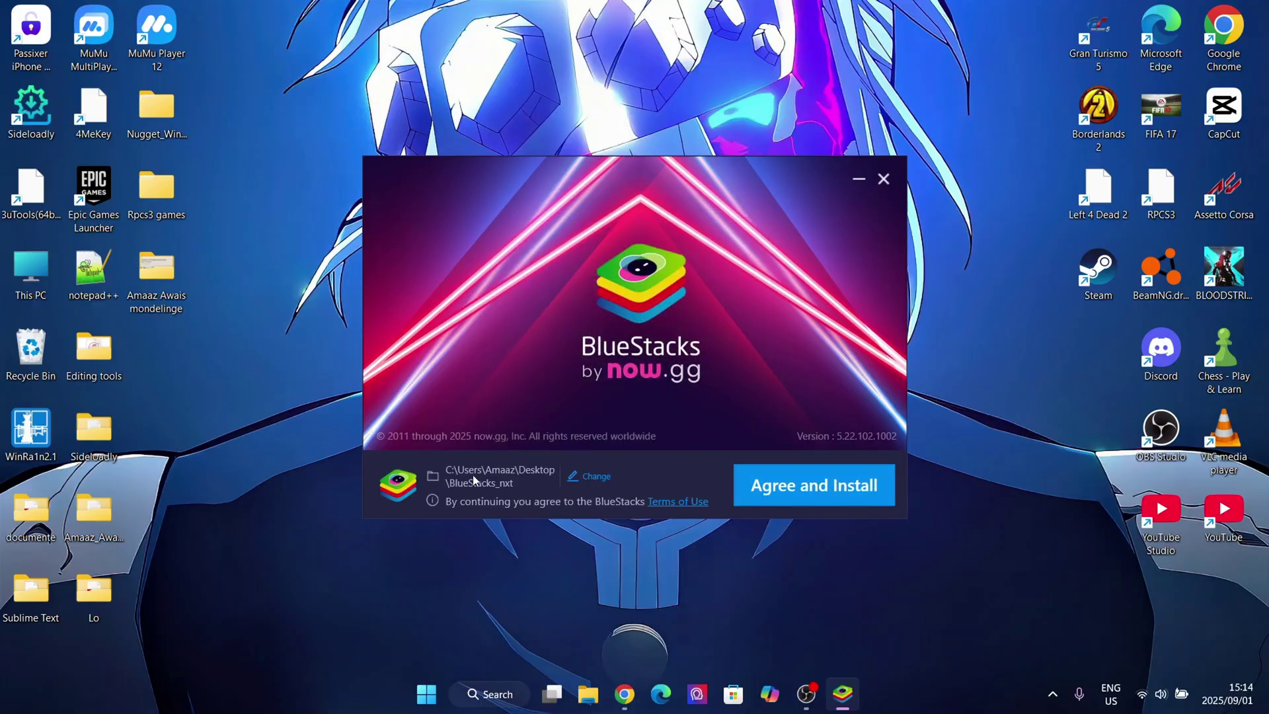
pyautogui.click(744, 494)
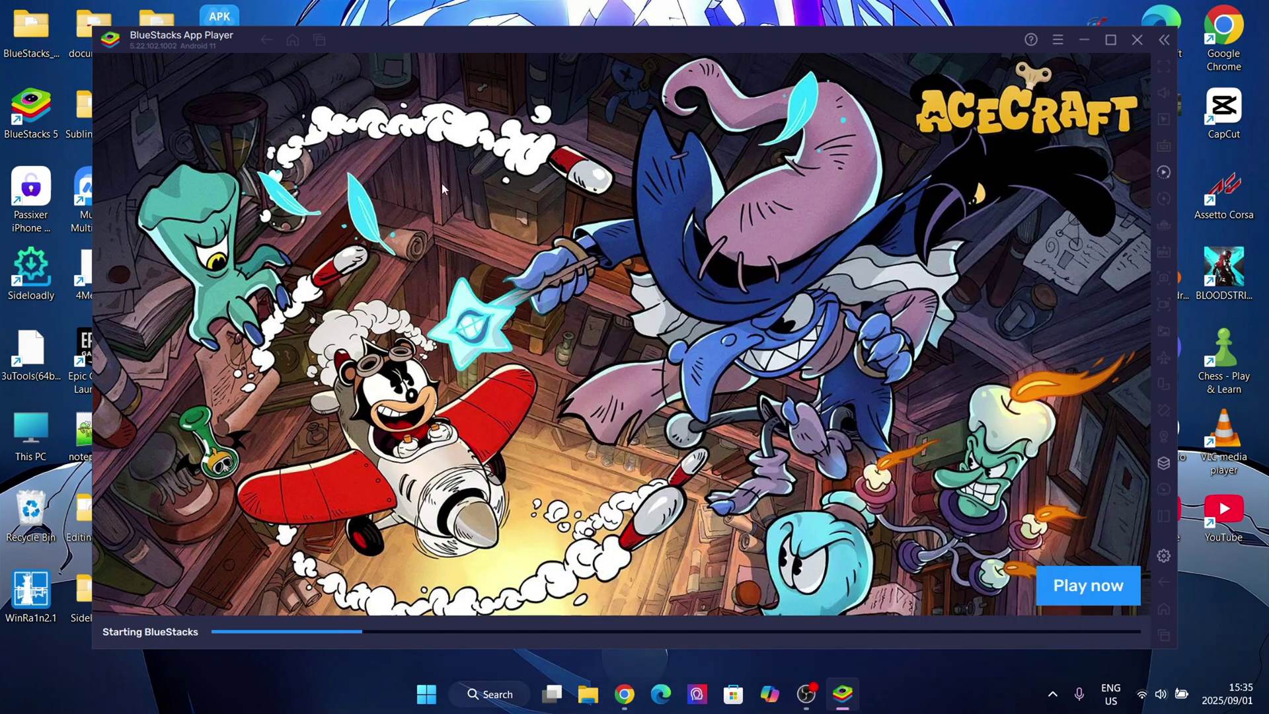
# Reposition the starting BlueStacks window and maximize it to full screen
pyautogui.moveTo(419, 41); pyautogui.dragTo(390, 54)
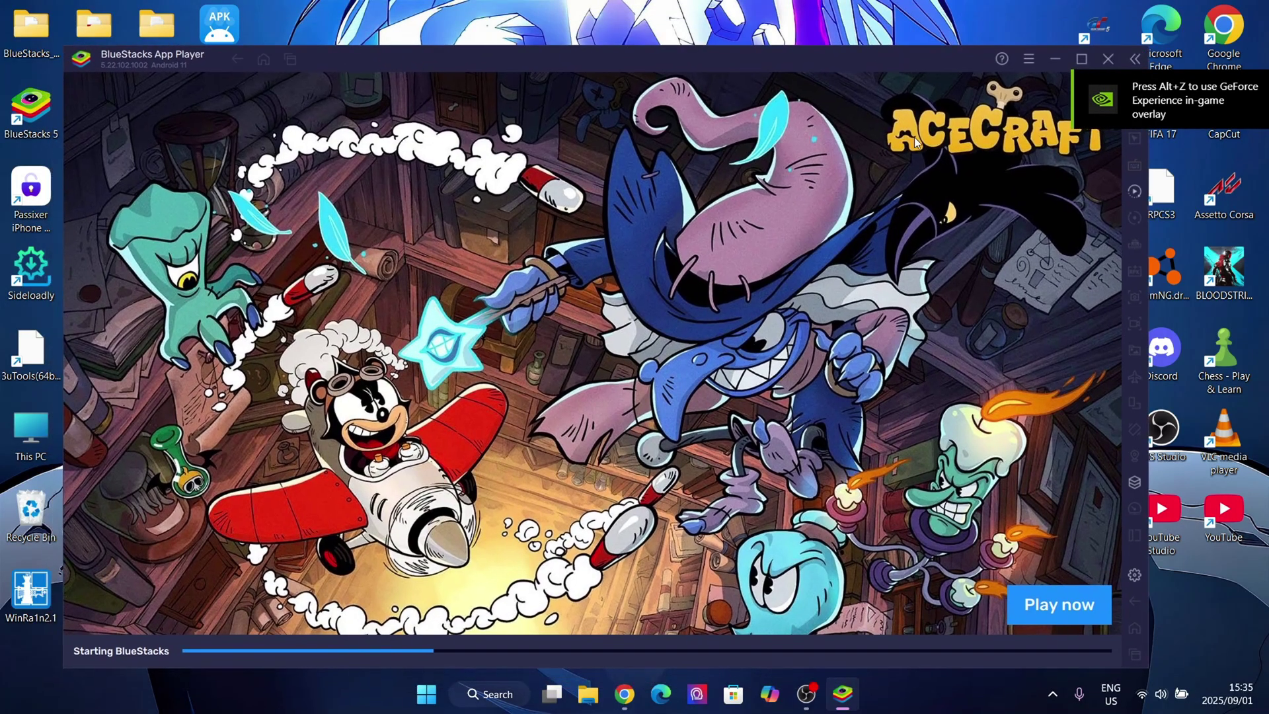
pyautogui.click(1080, 61)
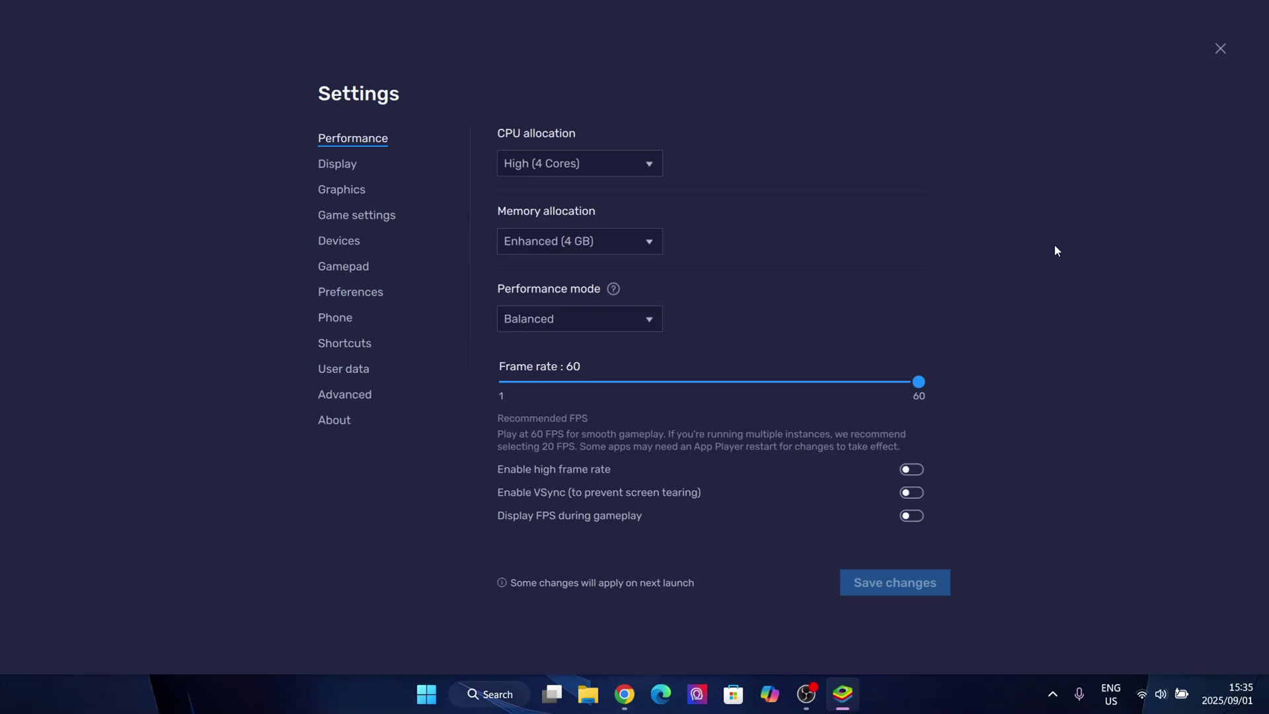
# Set memory allocation to Custom with 12065 MB
pyautogui.click(603, 240)
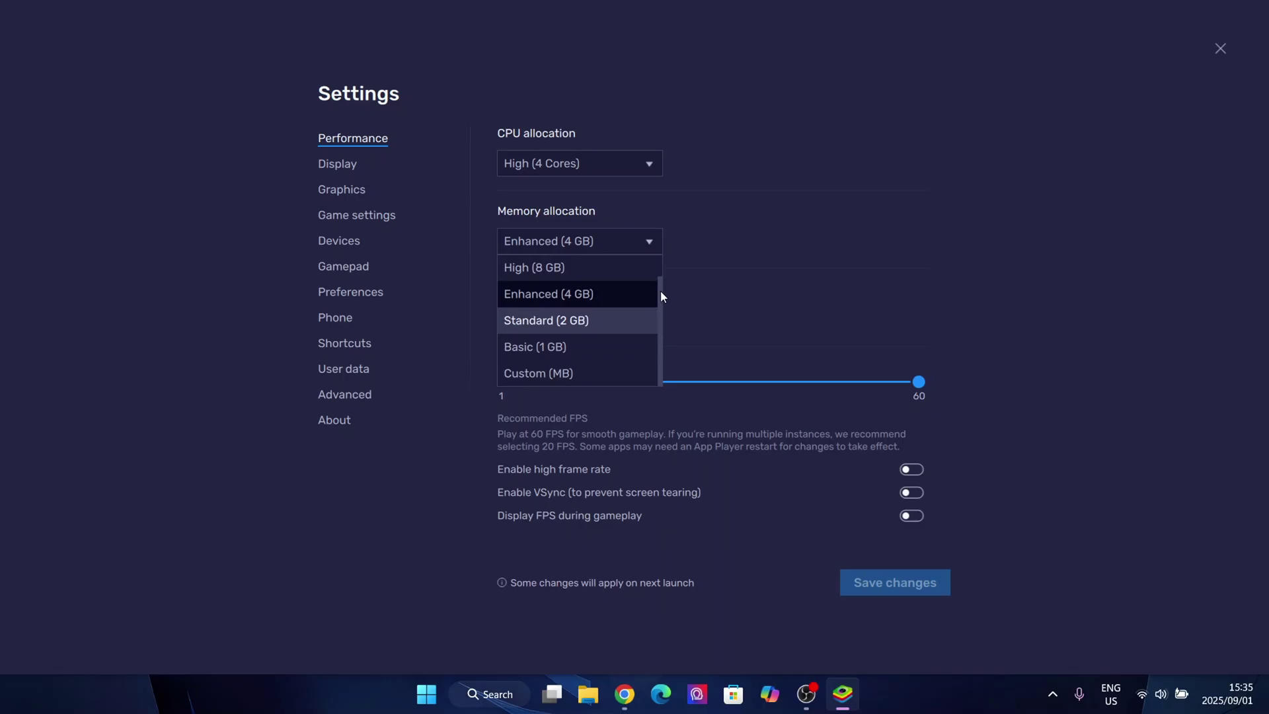
pyautogui.click(538, 372)
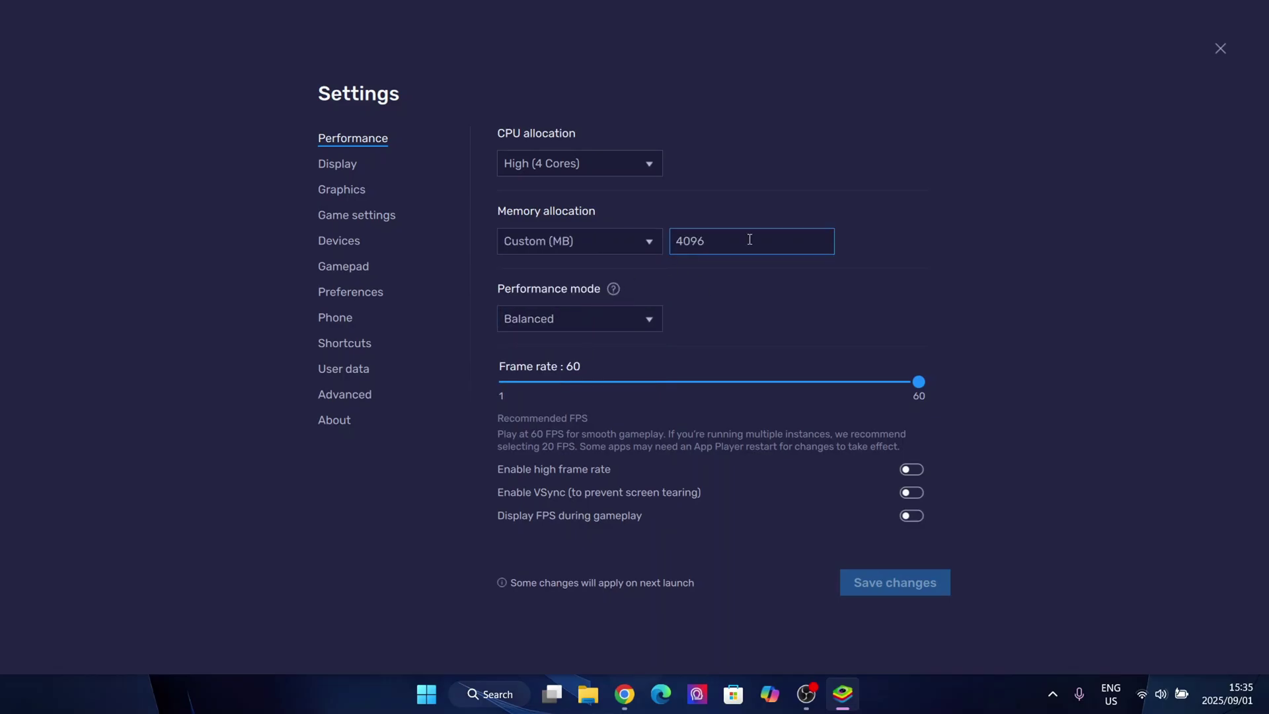
pyautogui.click(716, 241)
pyautogui.press('BackSpace')
pyautogui.press('BackSpace')
pyautogui.press('BackSpace')
pyautogui.press('BackSpace')
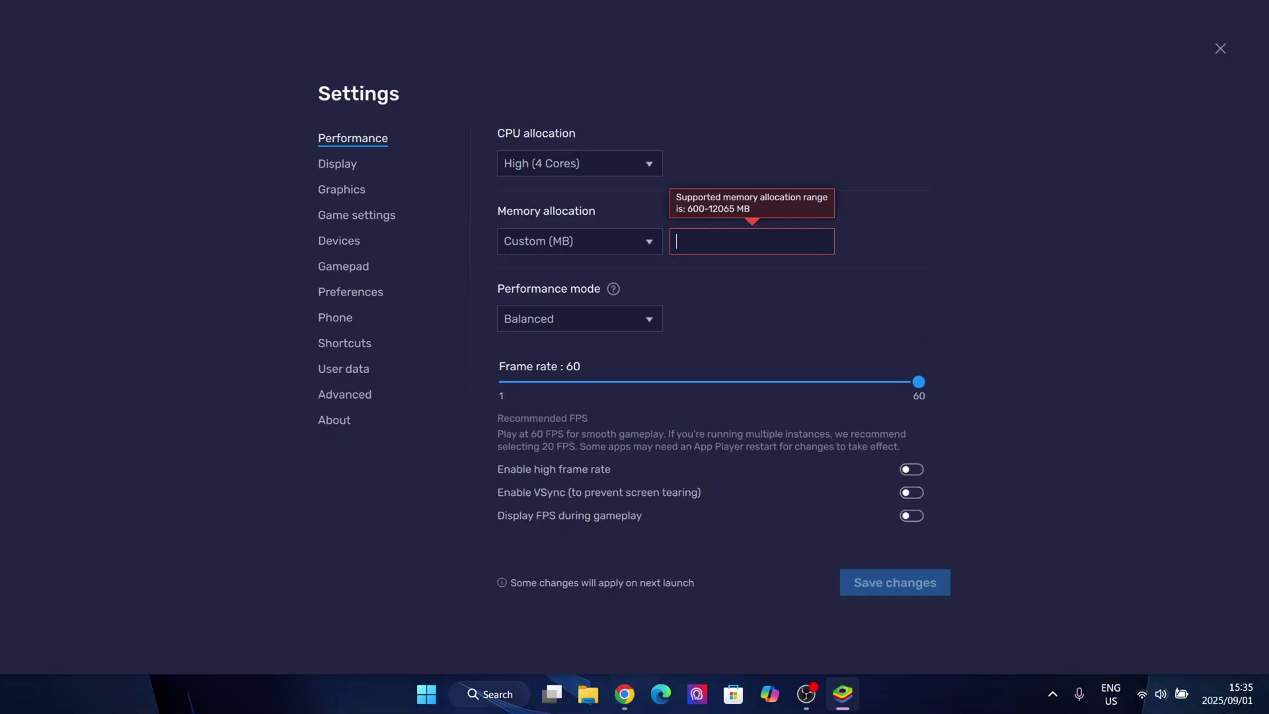
pyautogui.write('12065')
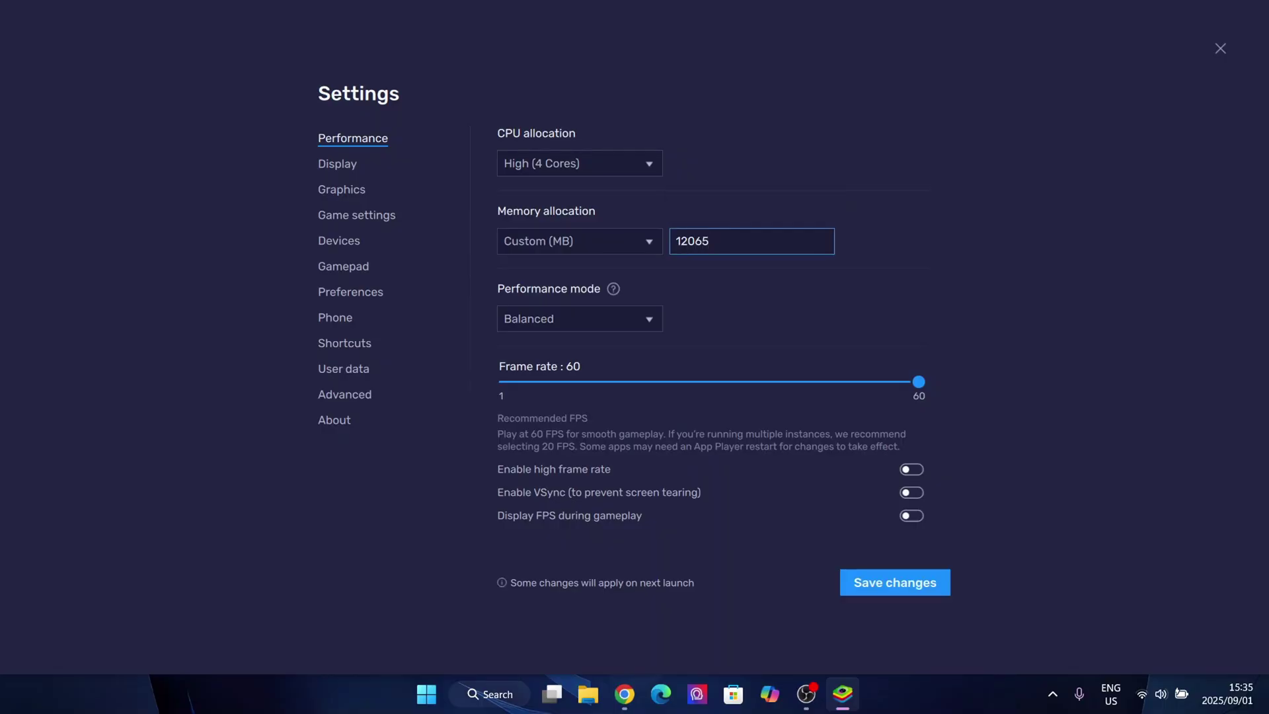
# Set CPU allocation to Custom with 6 cores
pyautogui.click(637, 157)
pyautogui.click(586, 268)
pyautogui.click(701, 166)
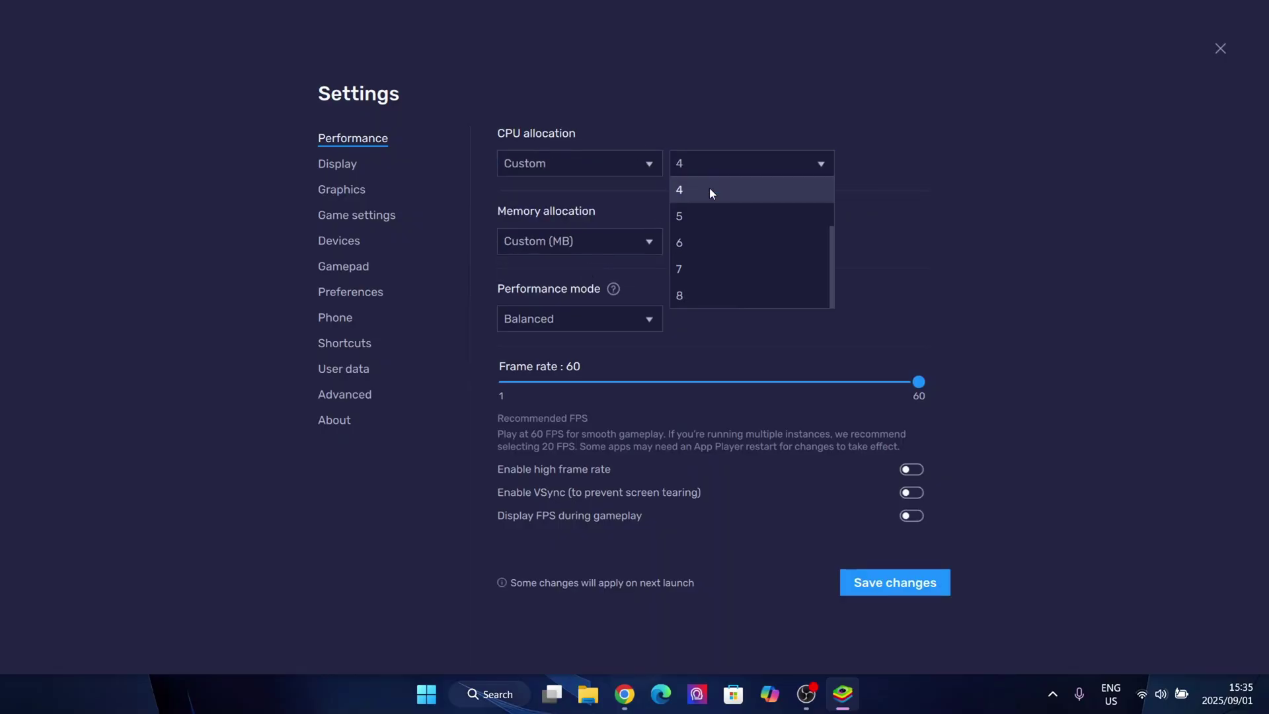
pyautogui.click(710, 290)
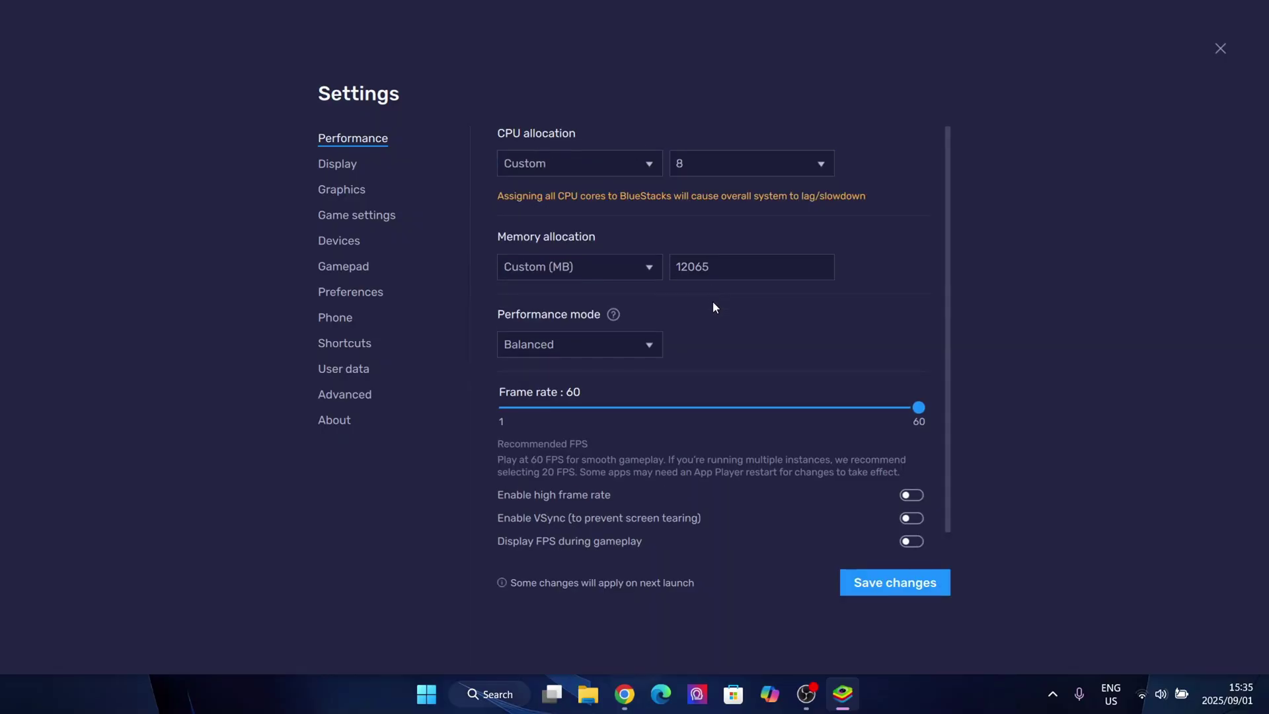
pyautogui.click(755, 167)
pyautogui.click(717, 240)
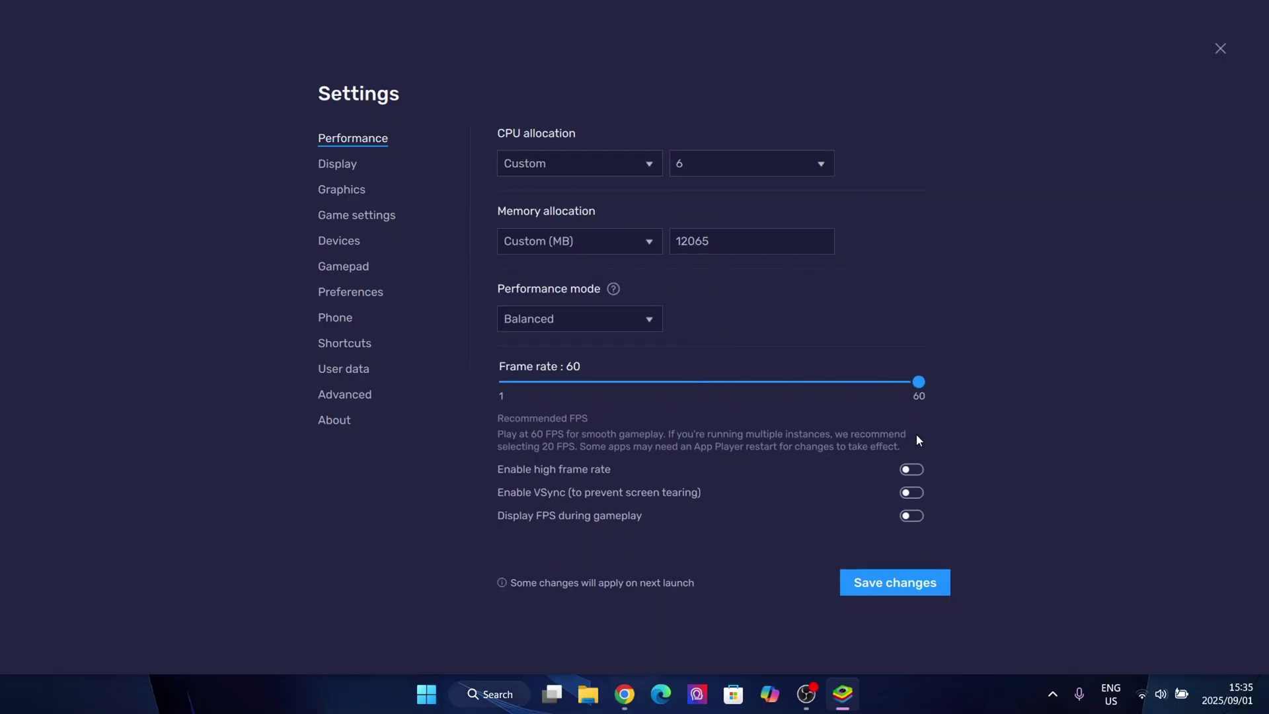
# Choose High Performance mode and enable high frame rate at 144 FPS with VSync off
pyautogui.click(912, 469)
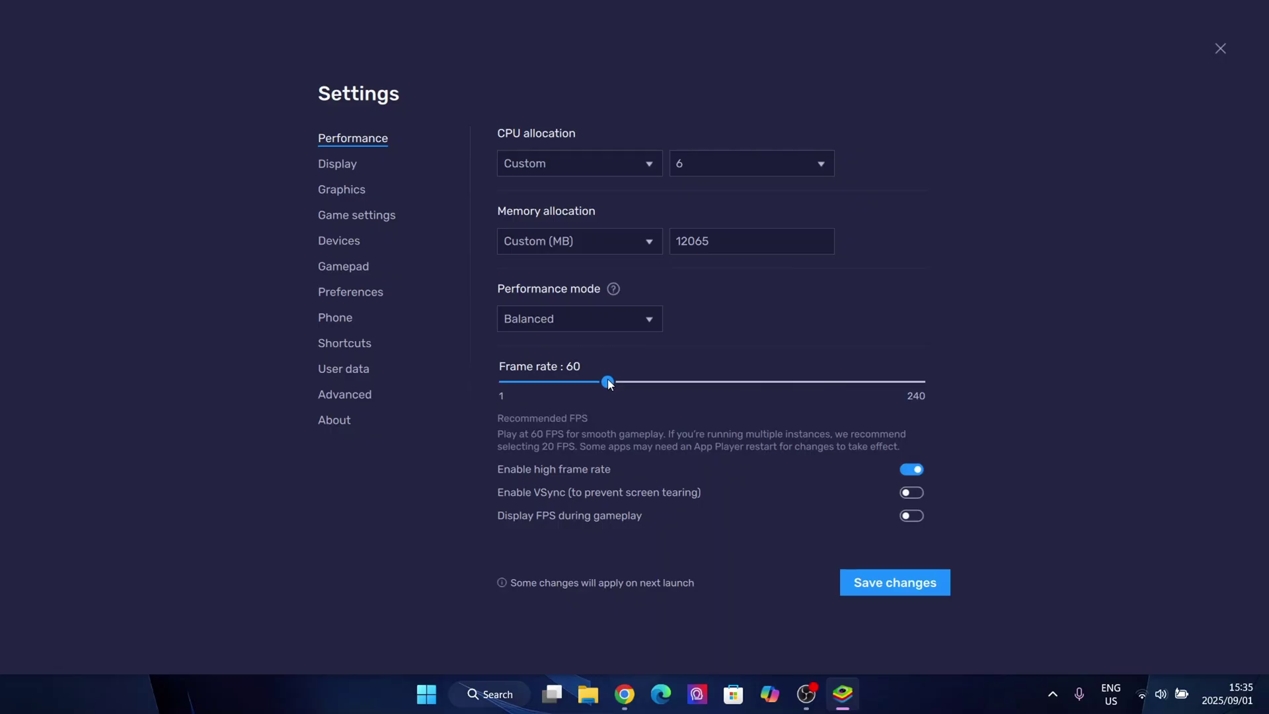
pyautogui.moveTo(667, 409); pyautogui.dragTo(752, 438)
pyautogui.click(624, 327)
pyautogui.click(560, 372)
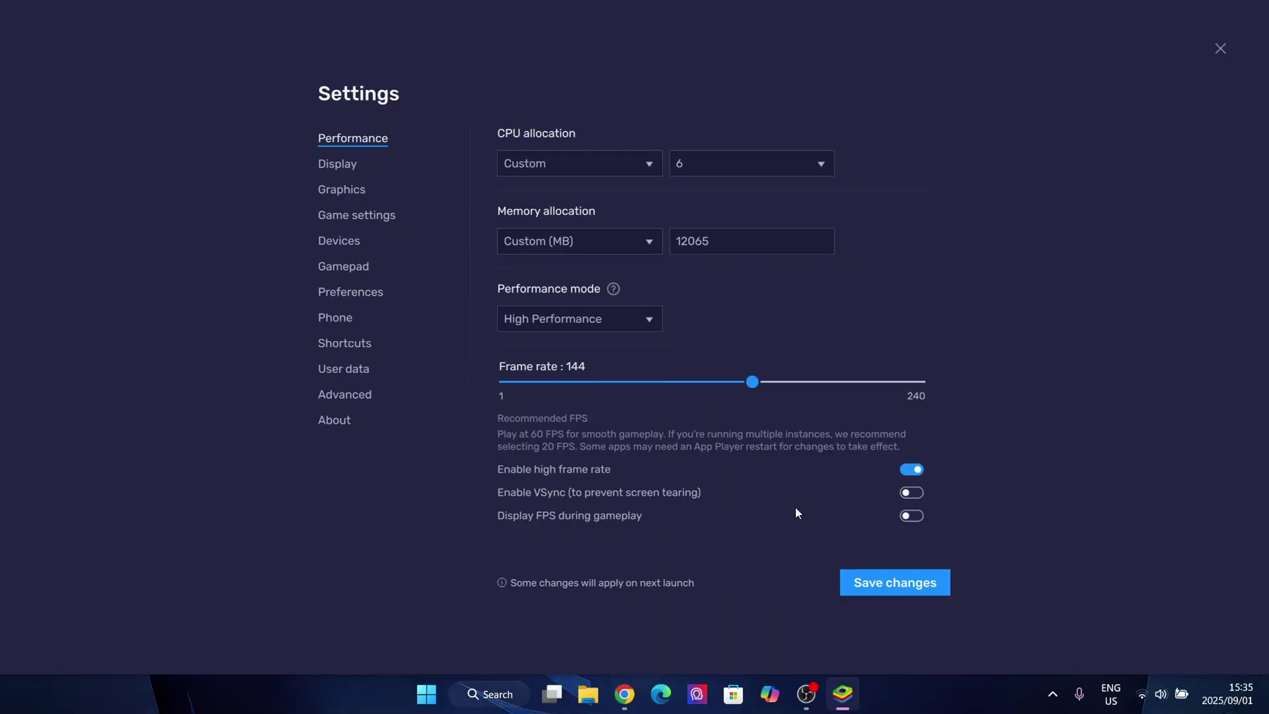
pyautogui.click(917, 493)
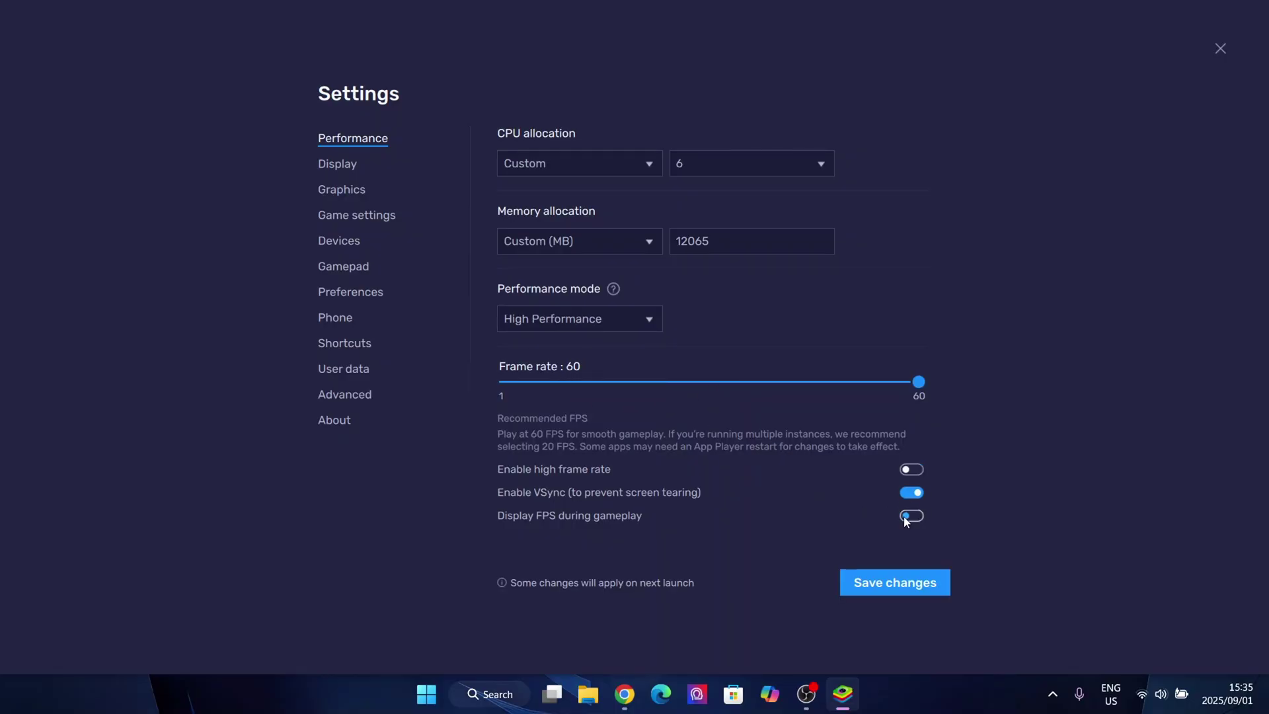
pyautogui.click(912, 492)
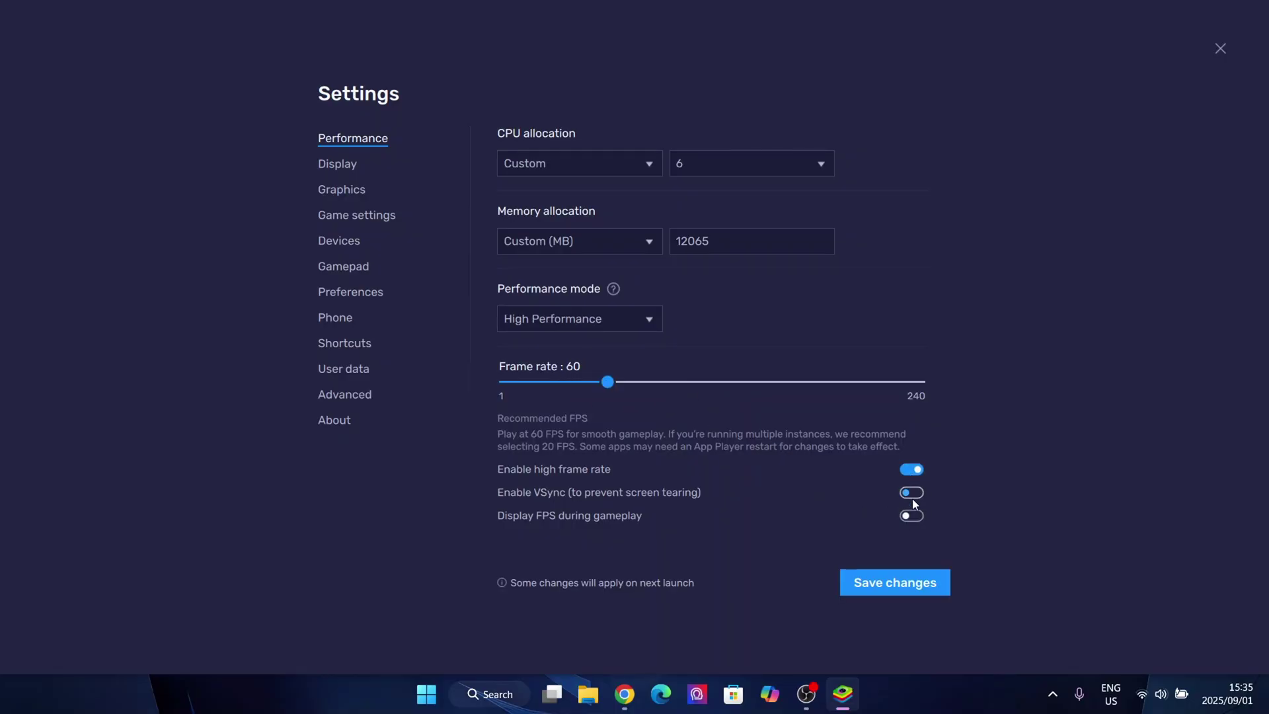
pyautogui.click(913, 493)
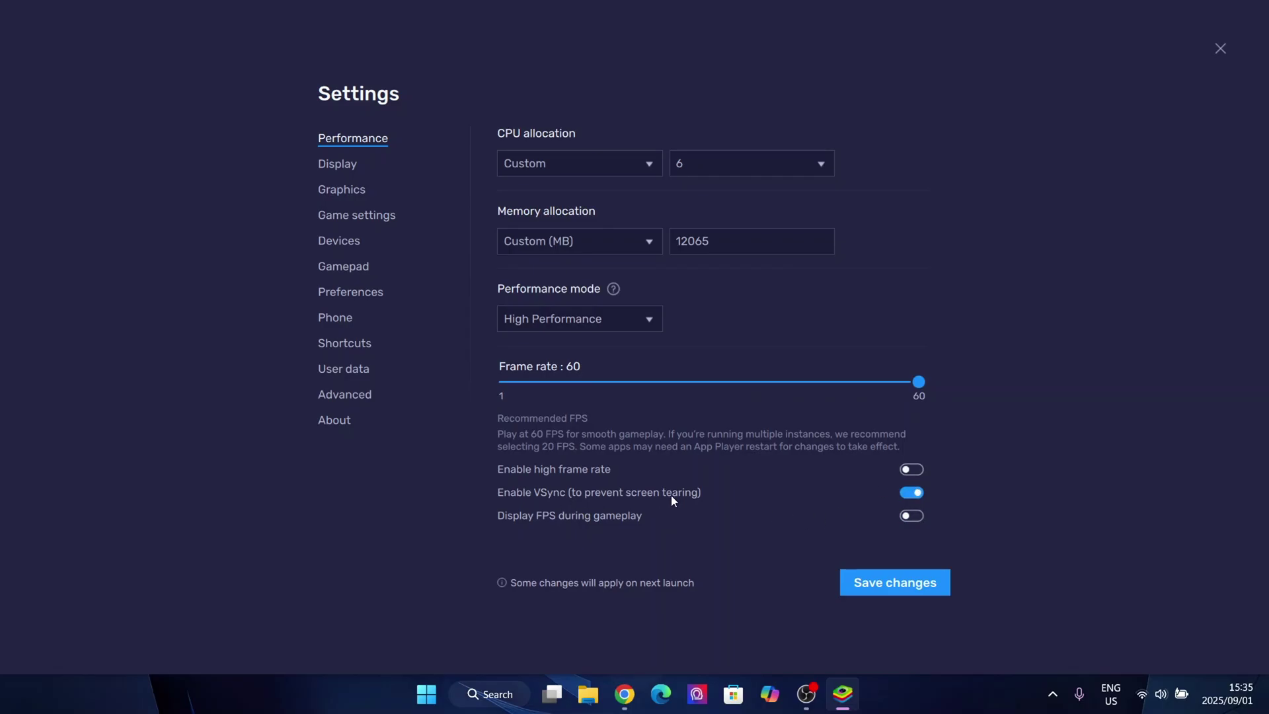
pyautogui.click(912, 469)
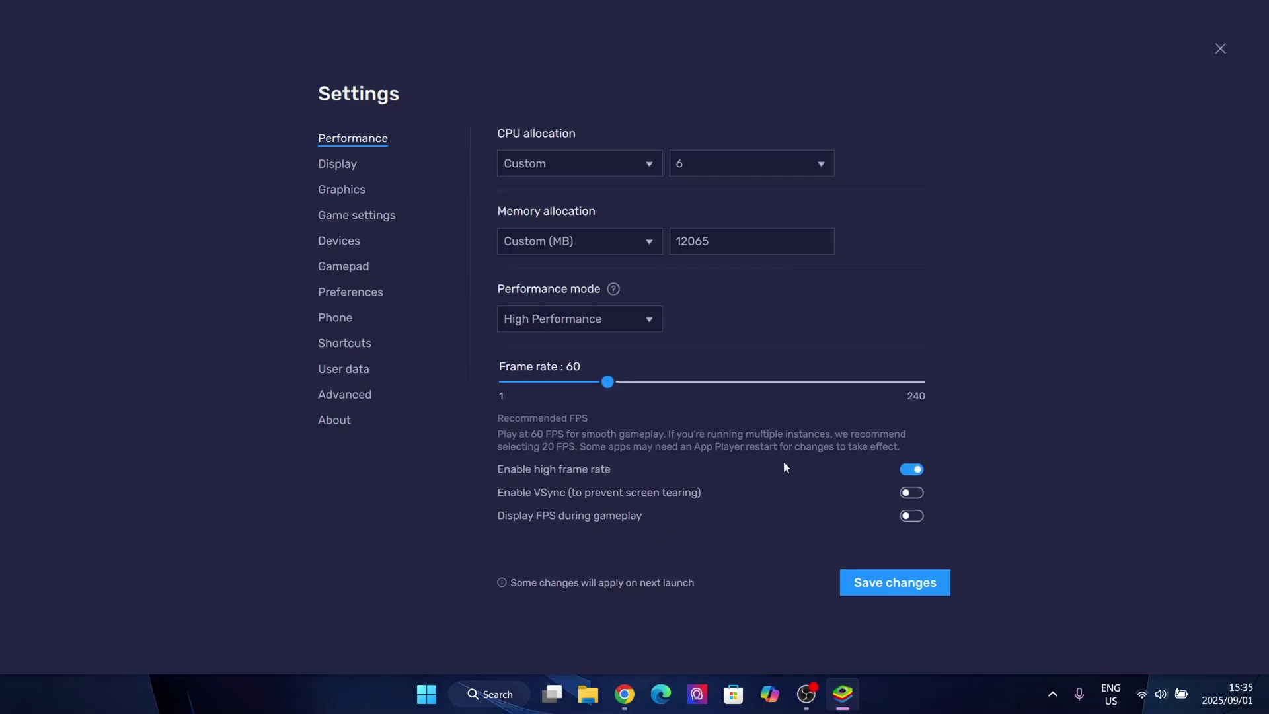
pyautogui.moveTo(607, 388); pyautogui.dragTo(702, 404)
# Keep the unsaved performance changes and save them
pyautogui.click(355, 165)
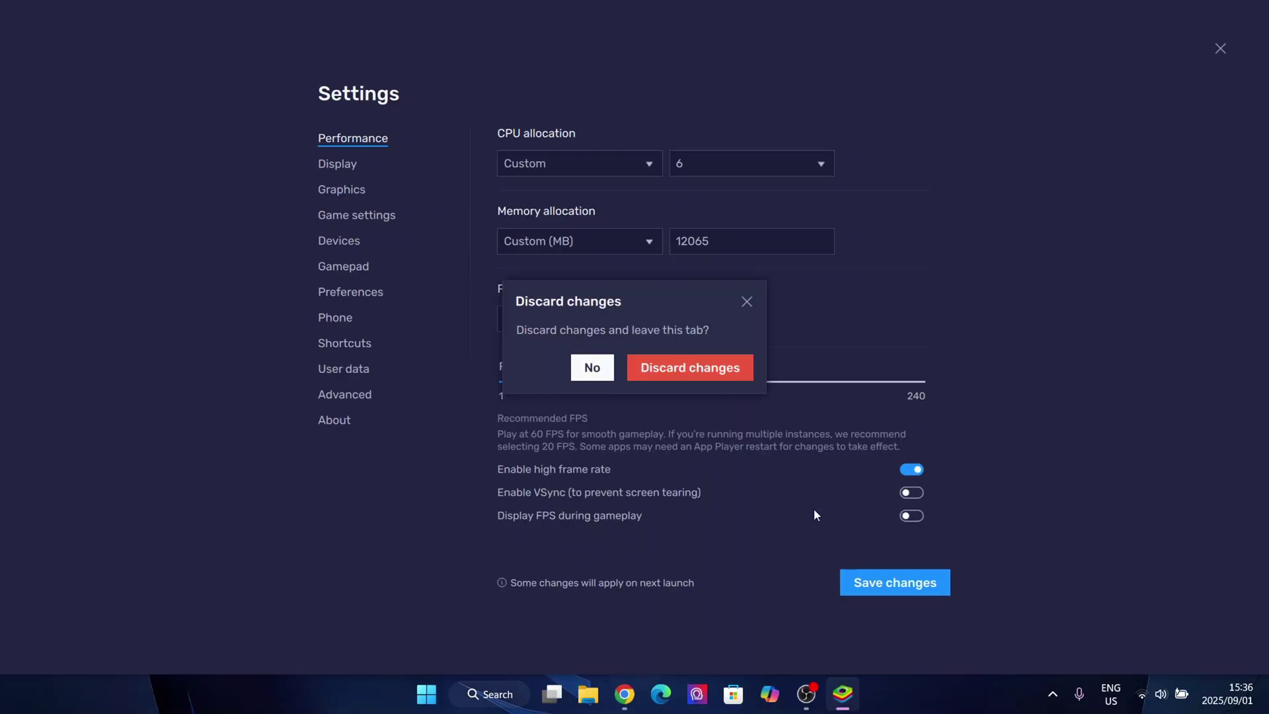
pyautogui.click(746, 302)
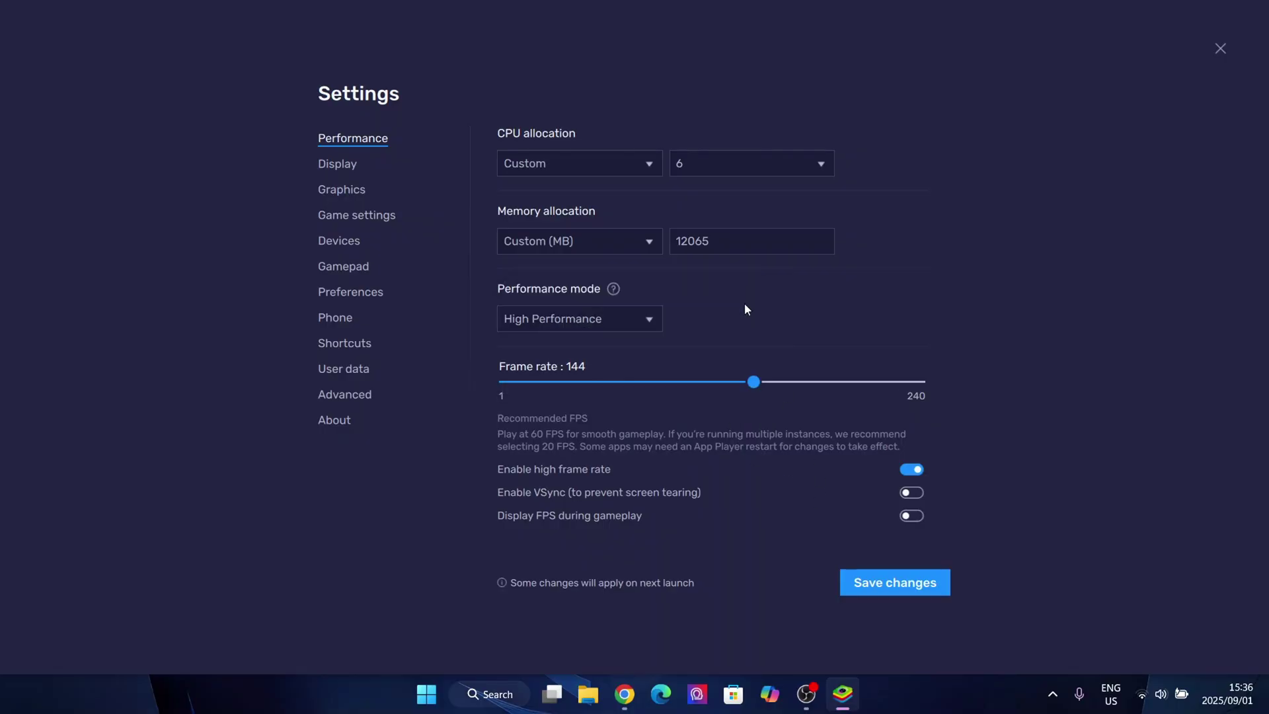
pyautogui.click(894, 584)
# Restart BlueStacks to apply the changes and maximize the relaunched window
pyautogui.click(704, 373)
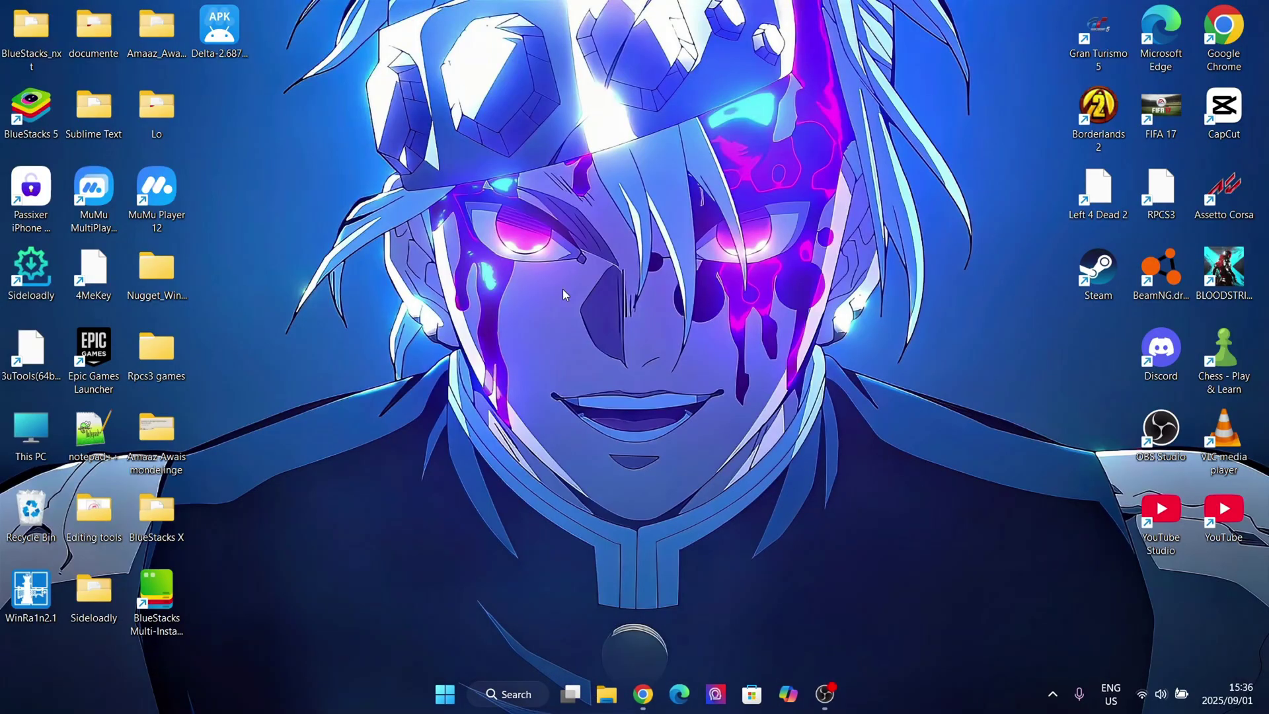
pyautogui.moveTo(31, 109); pyautogui.dragTo(344, 354)
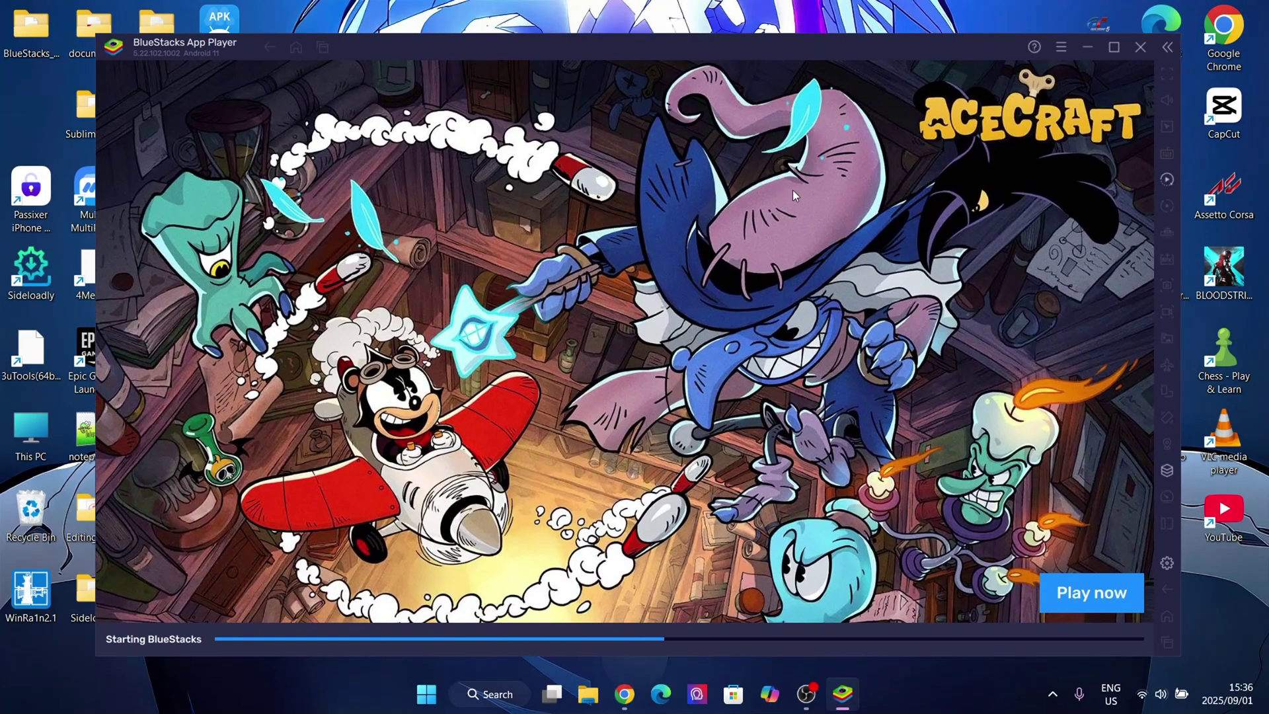
pyautogui.click(1114, 48)
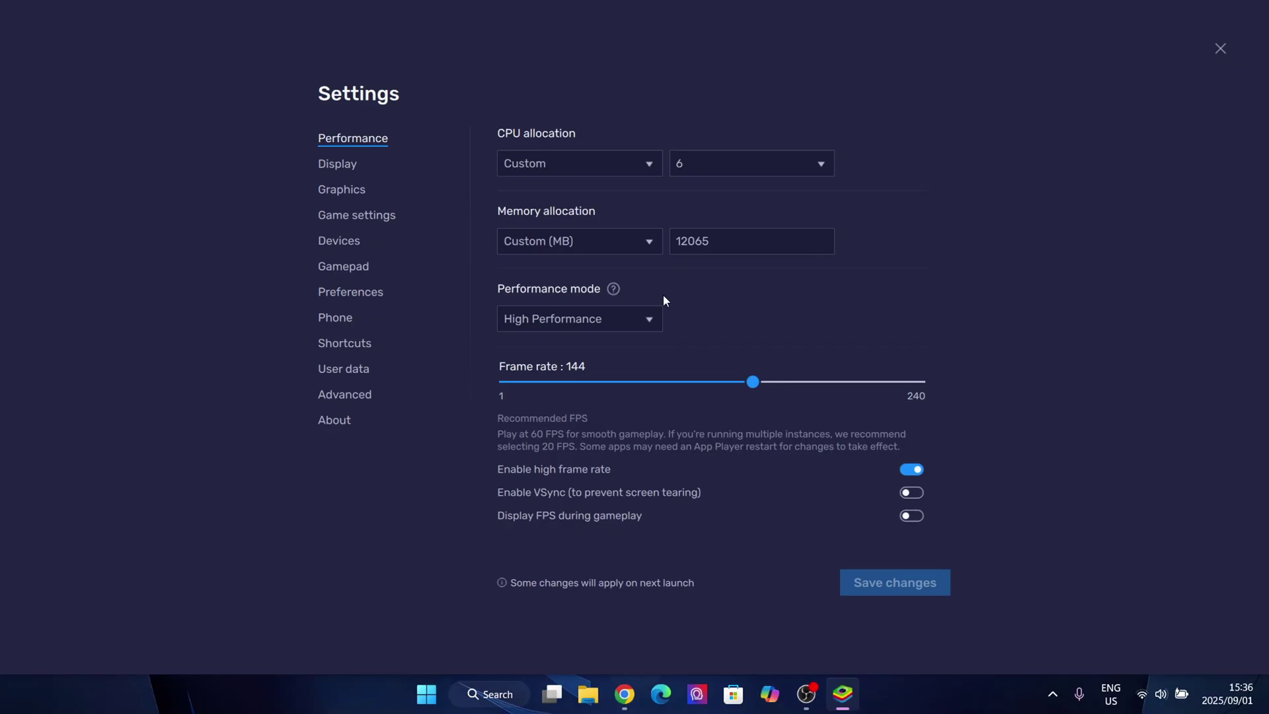
# Browse the Display, Graphics, Game settings, Devices and Preferences settings pages
pyautogui.click(360, 166)
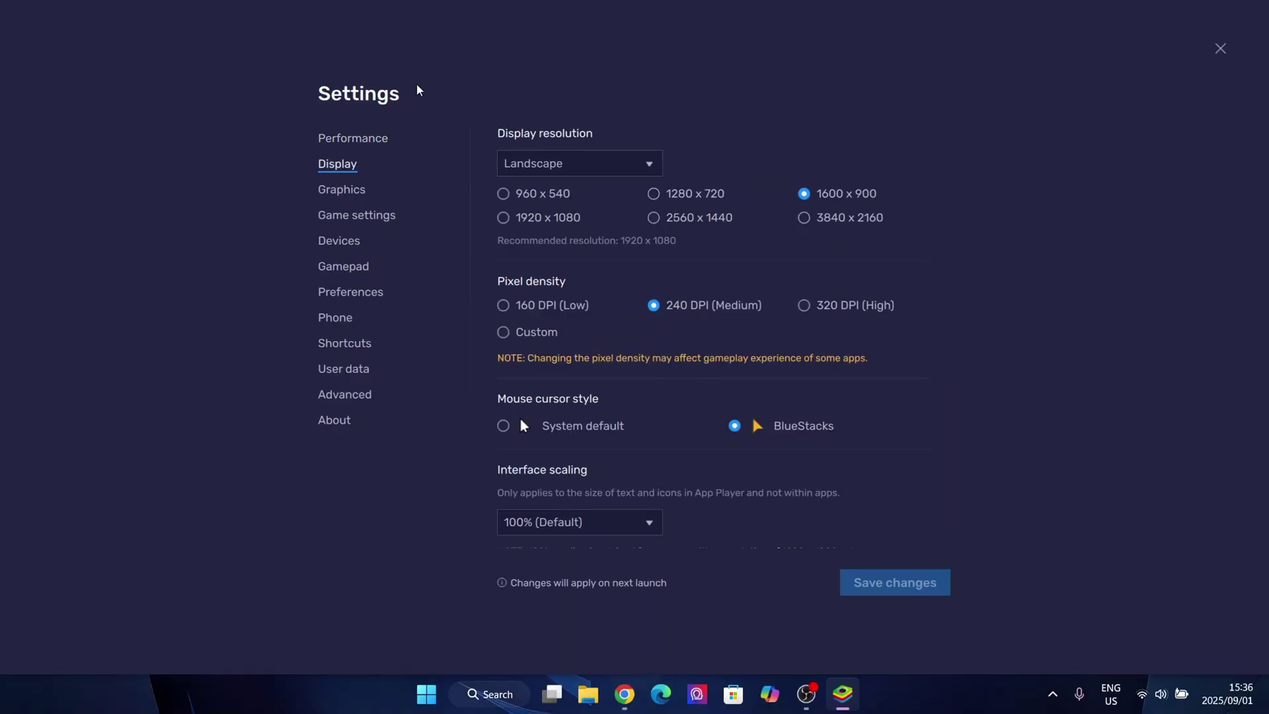
pyautogui.scroll(-1, 609, 295)
pyautogui.scroll(1, 608, 295)
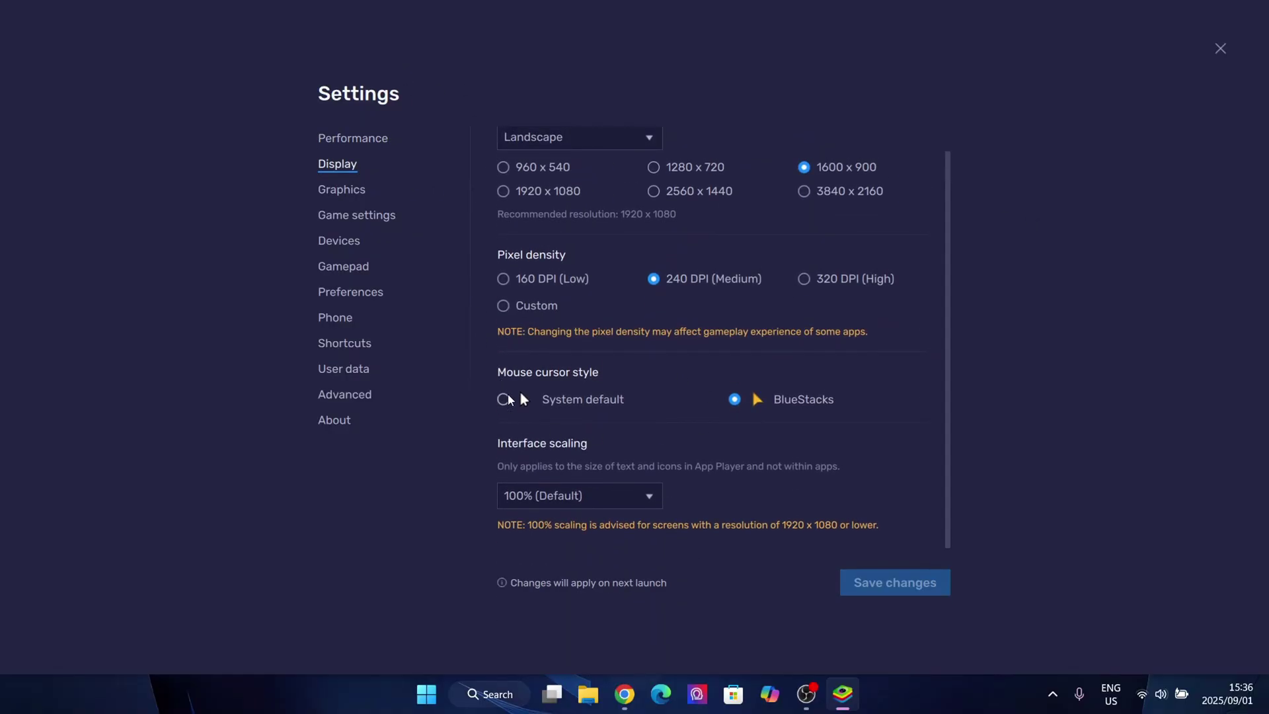
pyautogui.click(370, 183)
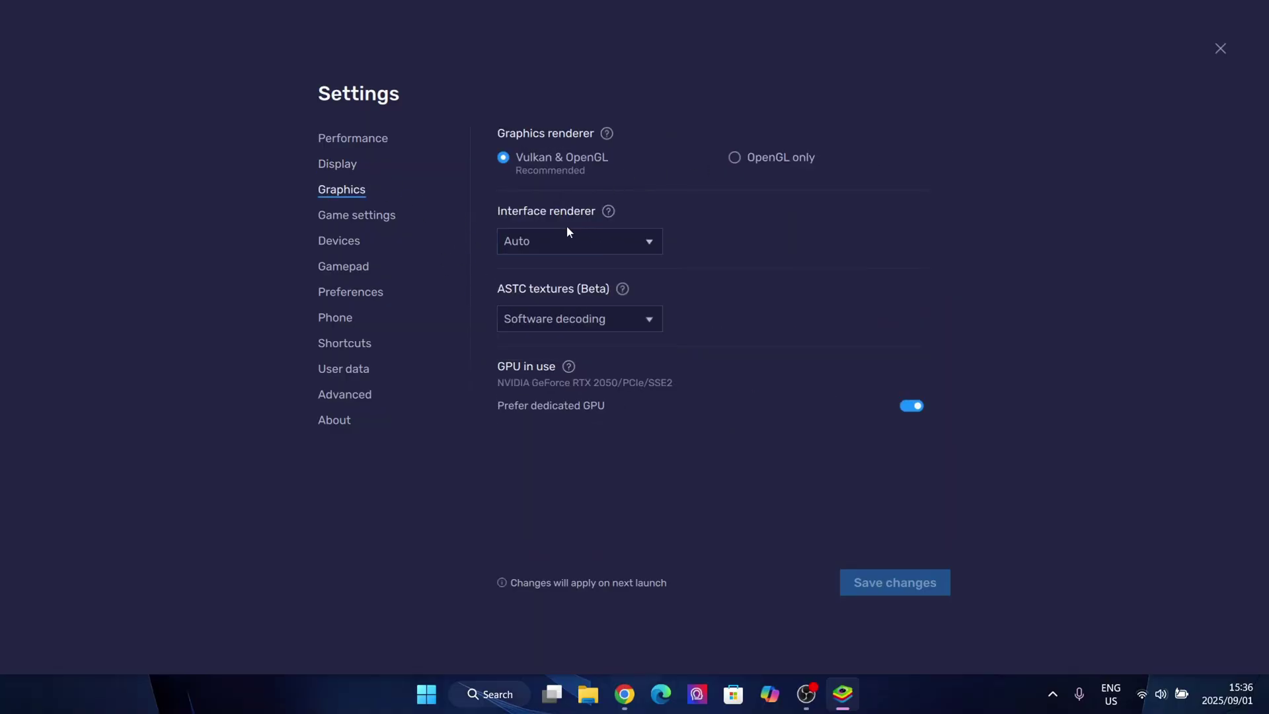
pyautogui.click(349, 224)
pyautogui.click(351, 241)
pyautogui.click(353, 300)
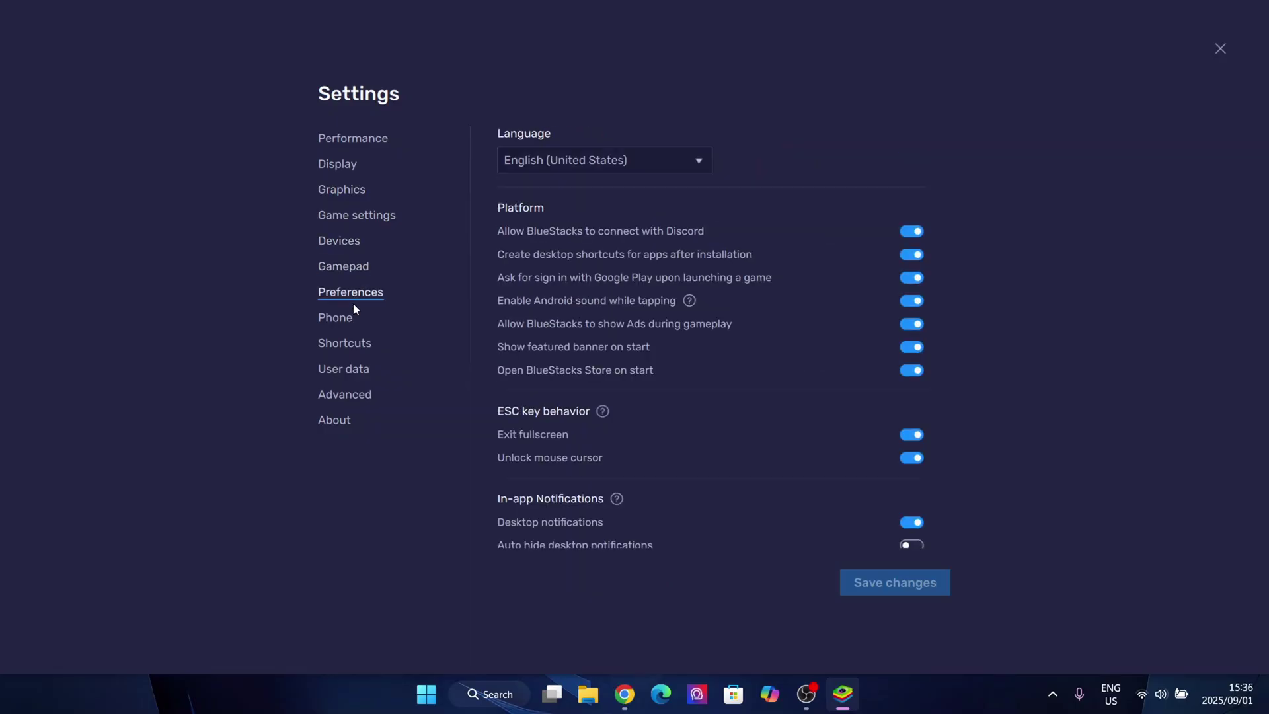
# Browse the Shortcuts, User data, Advanced and About pages, then close Settings
pyautogui.click(352, 338)
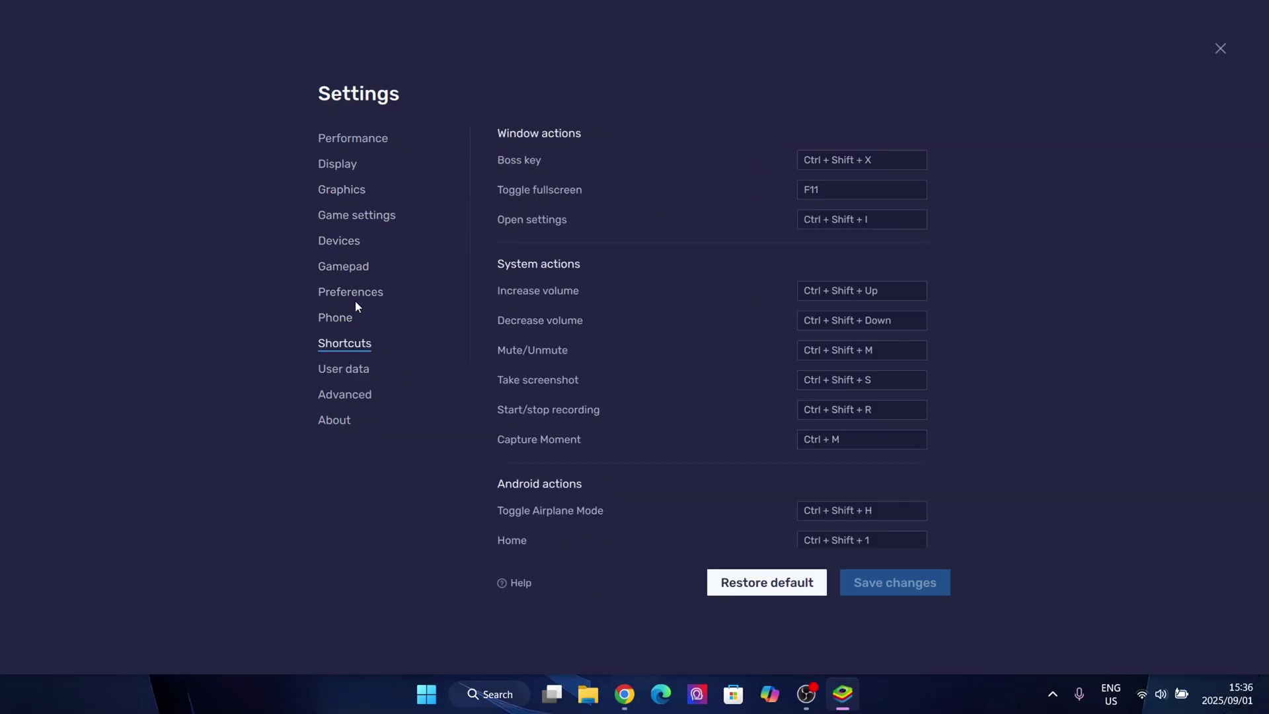
pyautogui.click(354, 297)
pyautogui.click(360, 342)
pyautogui.click(358, 370)
pyautogui.click(353, 394)
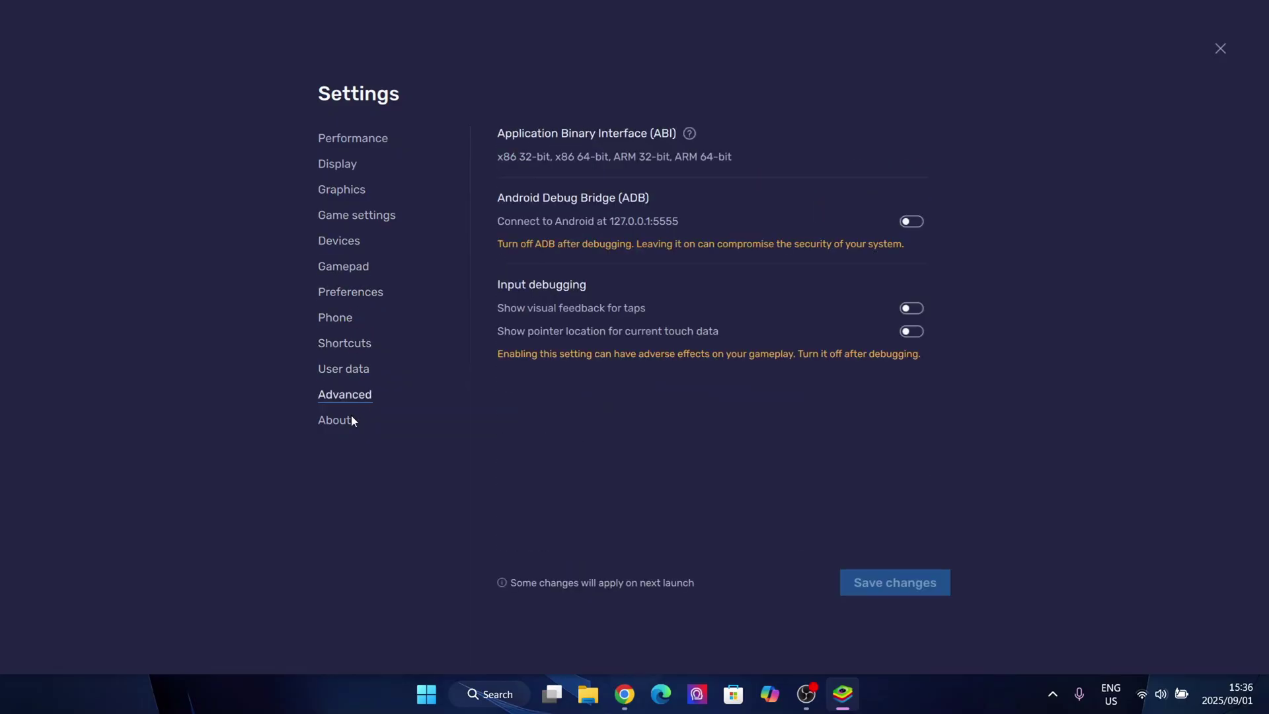
pyautogui.click(351, 416)
pyautogui.click(348, 395)
pyautogui.click(1223, 50)
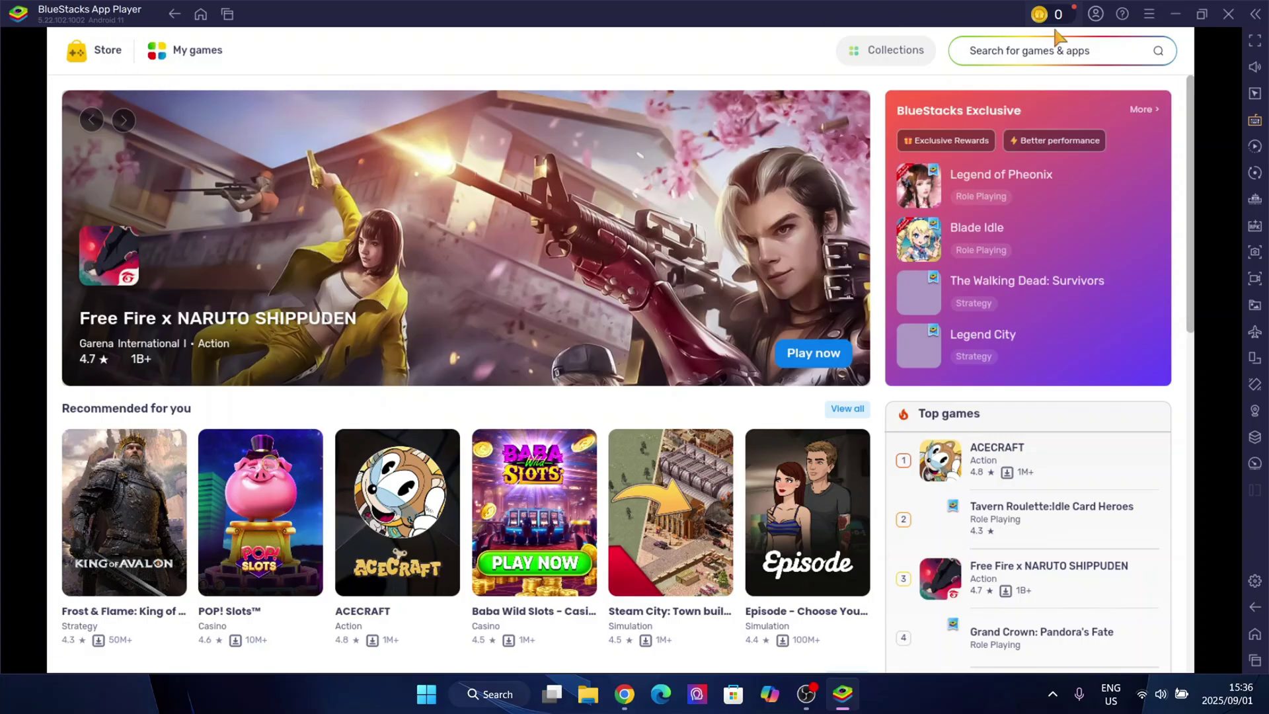
# Go to the Android home screen and rearrange the BlueStacks 5 and Delta APK desktop icons
pyautogui.click(208, 22)
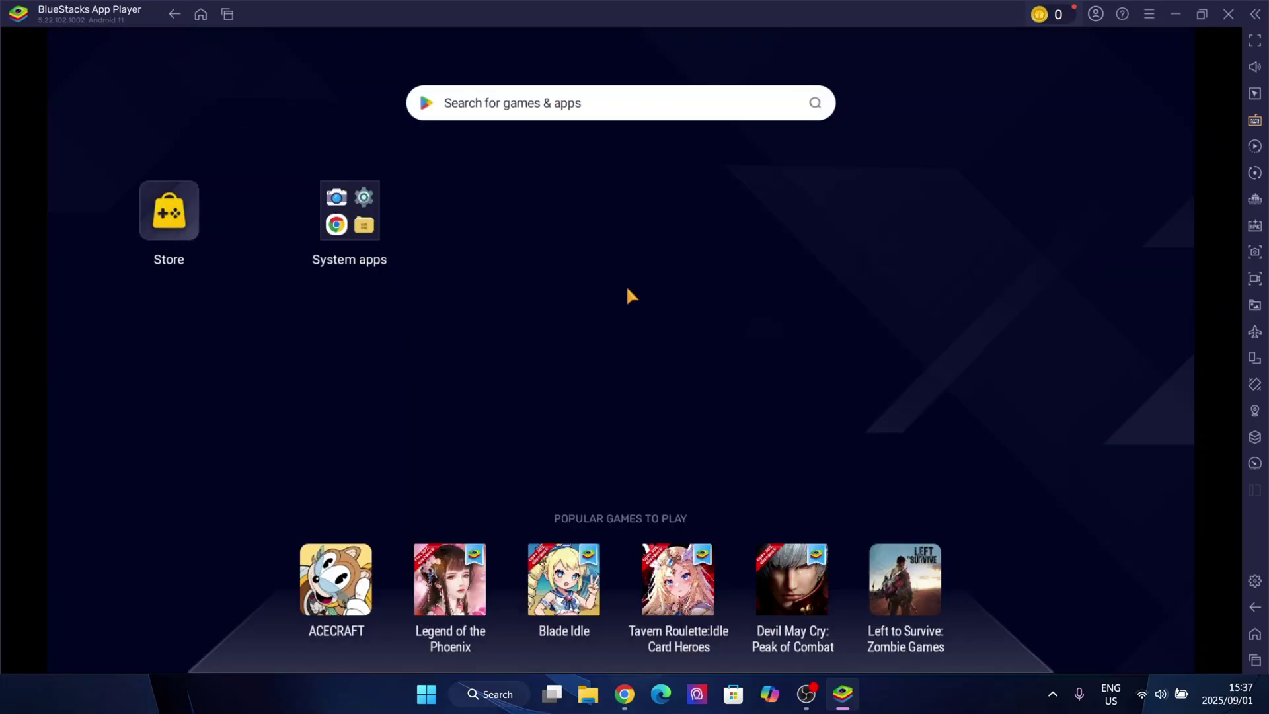
pyautogui.click(1170, 16)
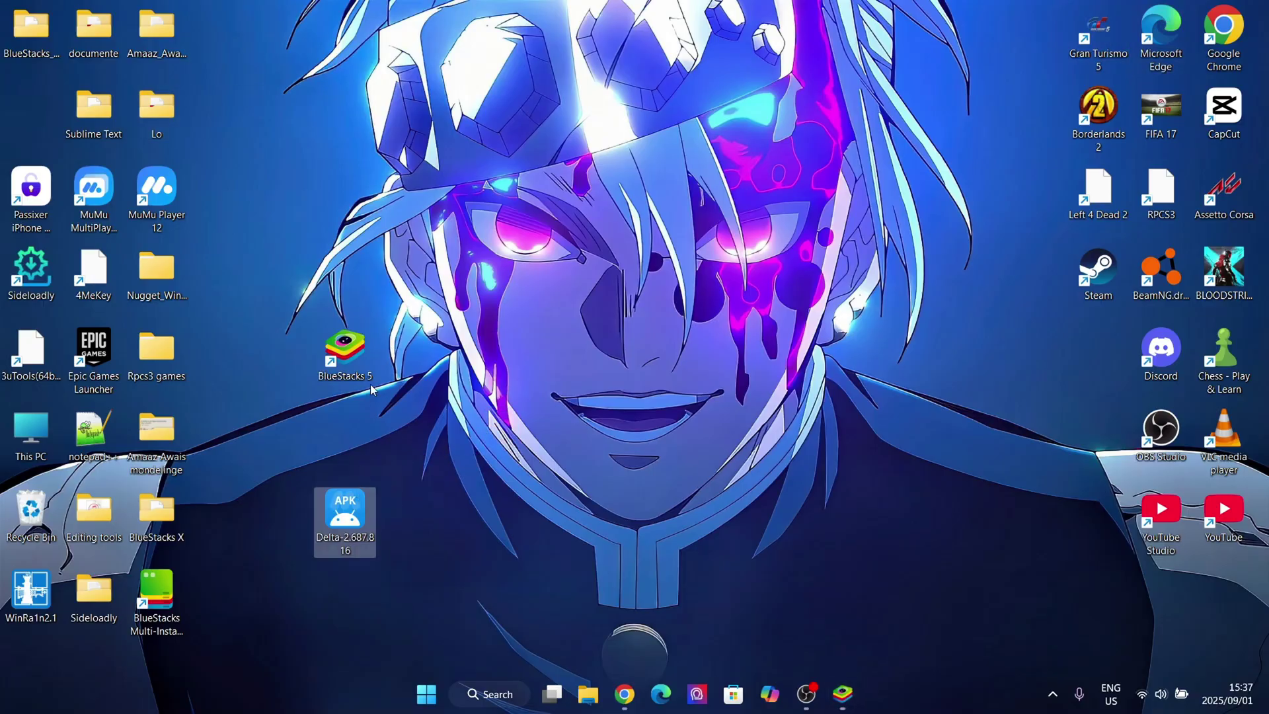
pyautogui.moveTo(347, 357); pyautogui.dragTo(218, 30)
pyautogui.moveTo(360, 508); pyautogui.dragTo(298, 274)
pyautogui.click(842, 694)
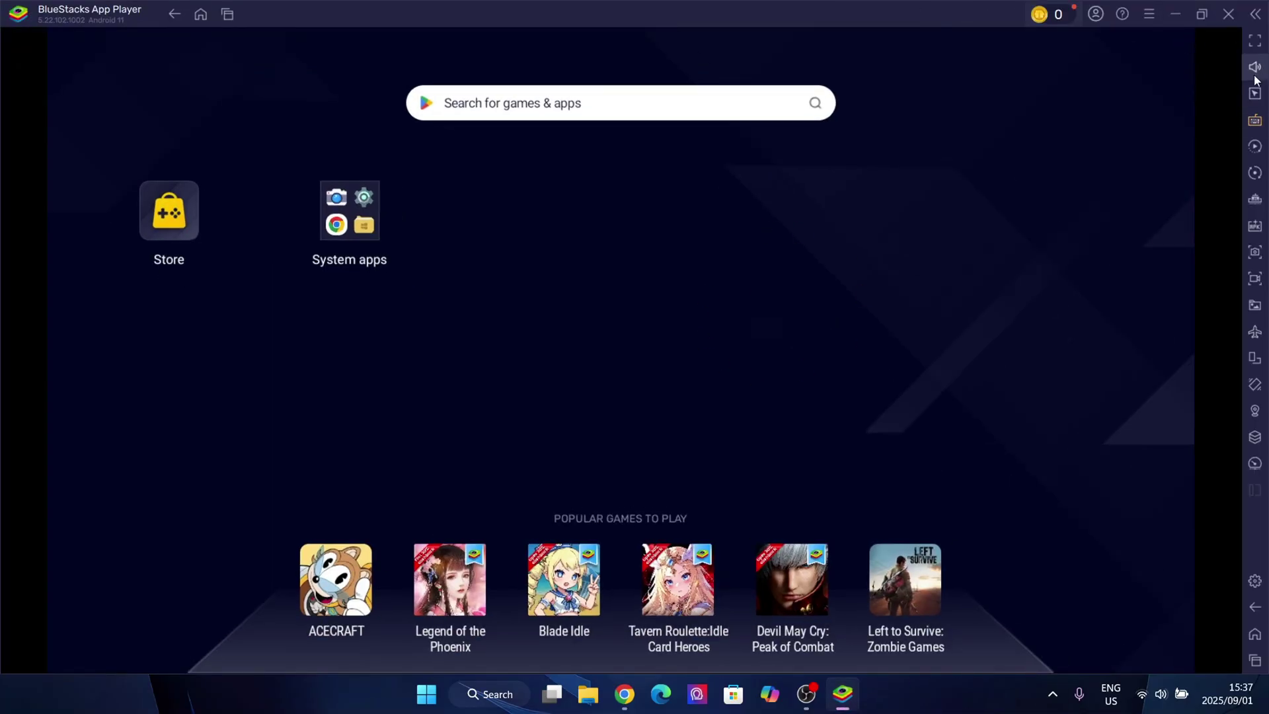
# Install the Delta-2.687.816 APK from the Desktop folder through the Install APK picker
pyautogui.click(1250, 231)
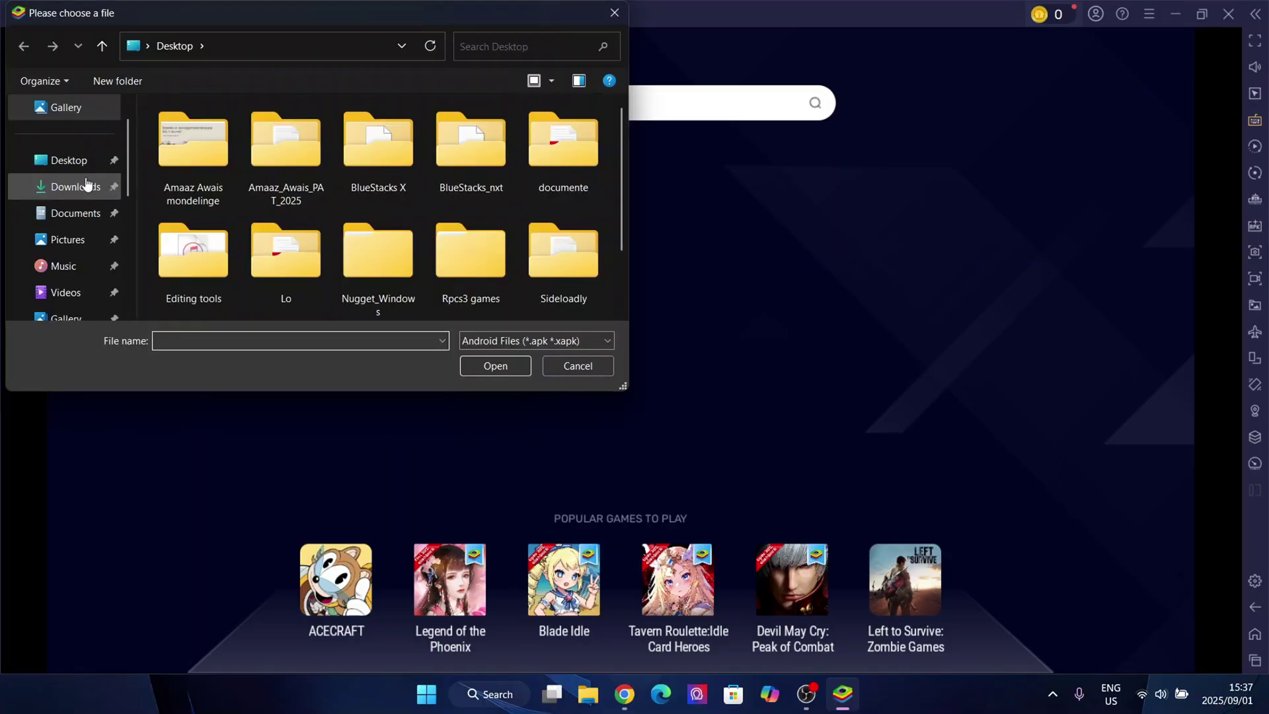
pyautogui.click(86, 187)
pyautogui.click(76, 163)
pyautogui.scroll(-2, 370, 218)
pyautogui.click(321, 264)
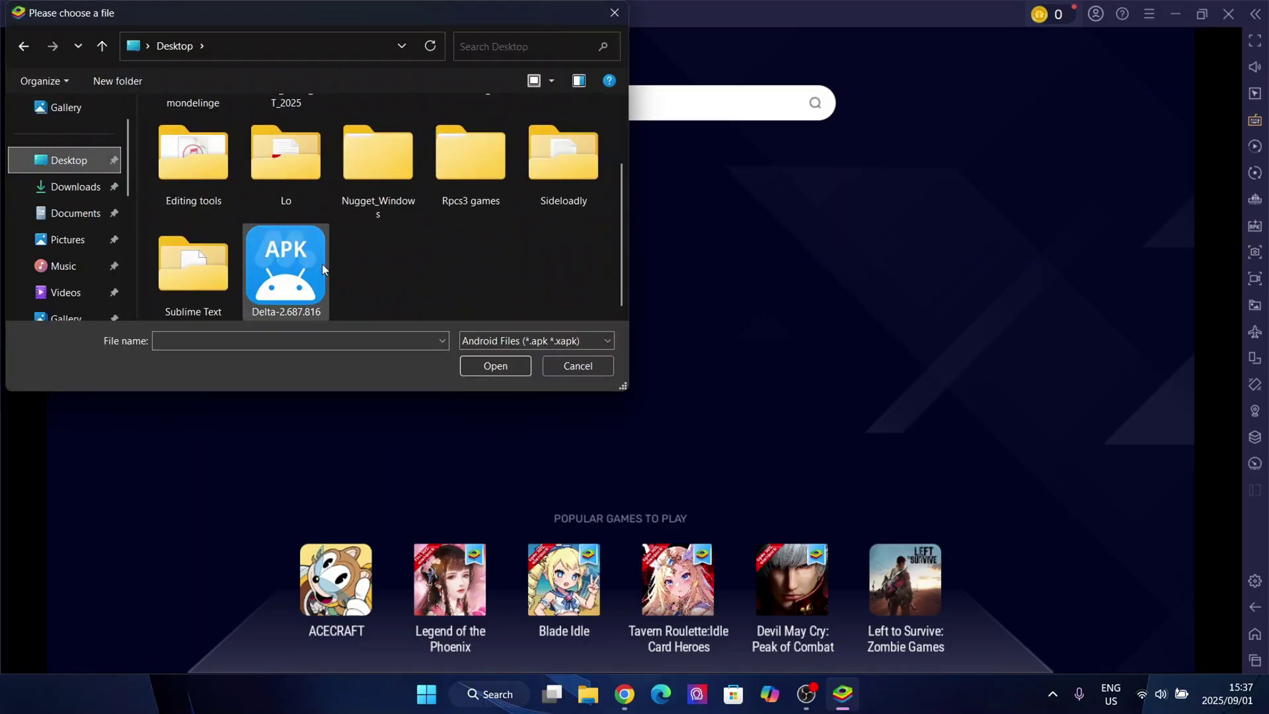
pyautogui.click(485, 365)
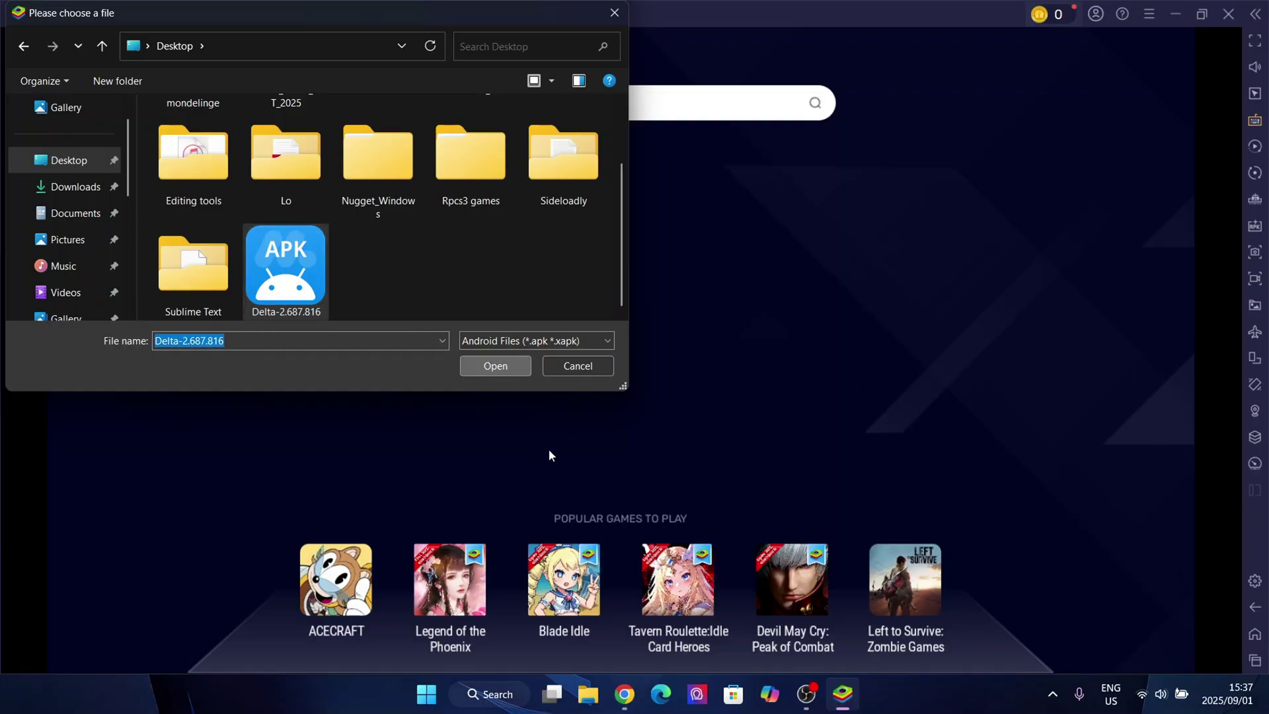
pyautogui.click(624, 694)
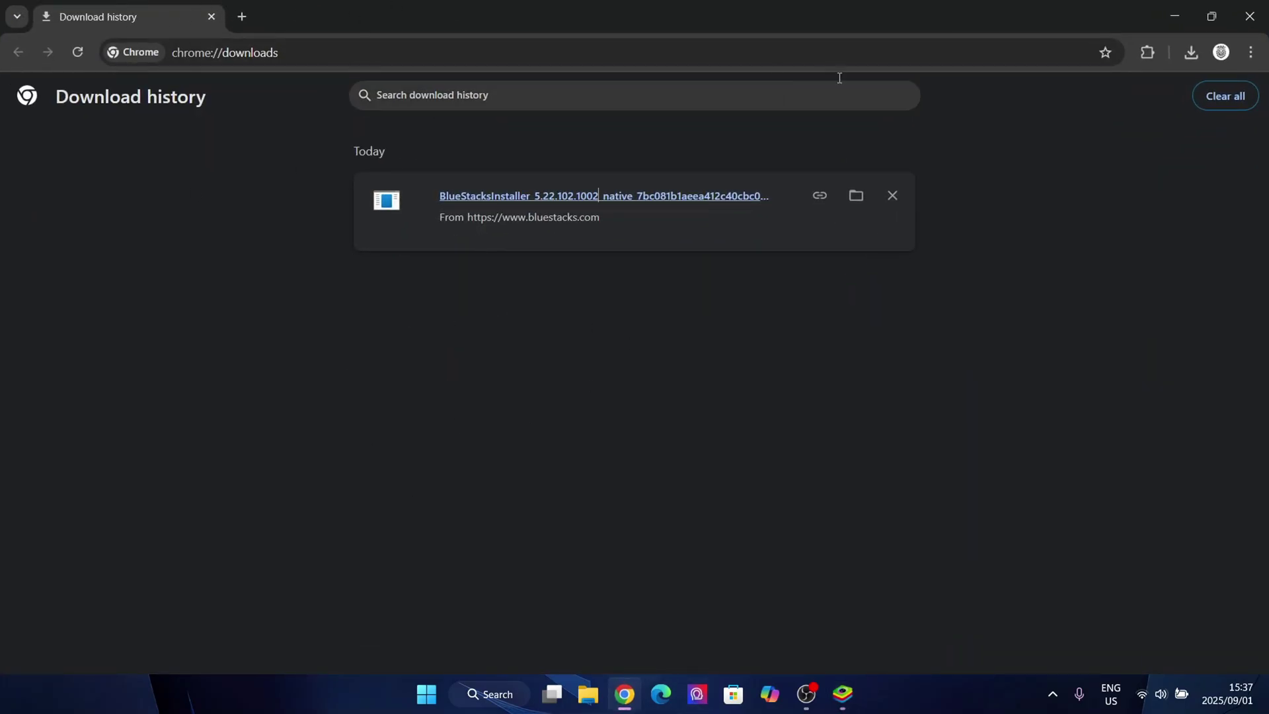
# Minimize Chrome's download history to reveal the installed Roblox app in BlueStacks
pyautogui.click(1174, 16)
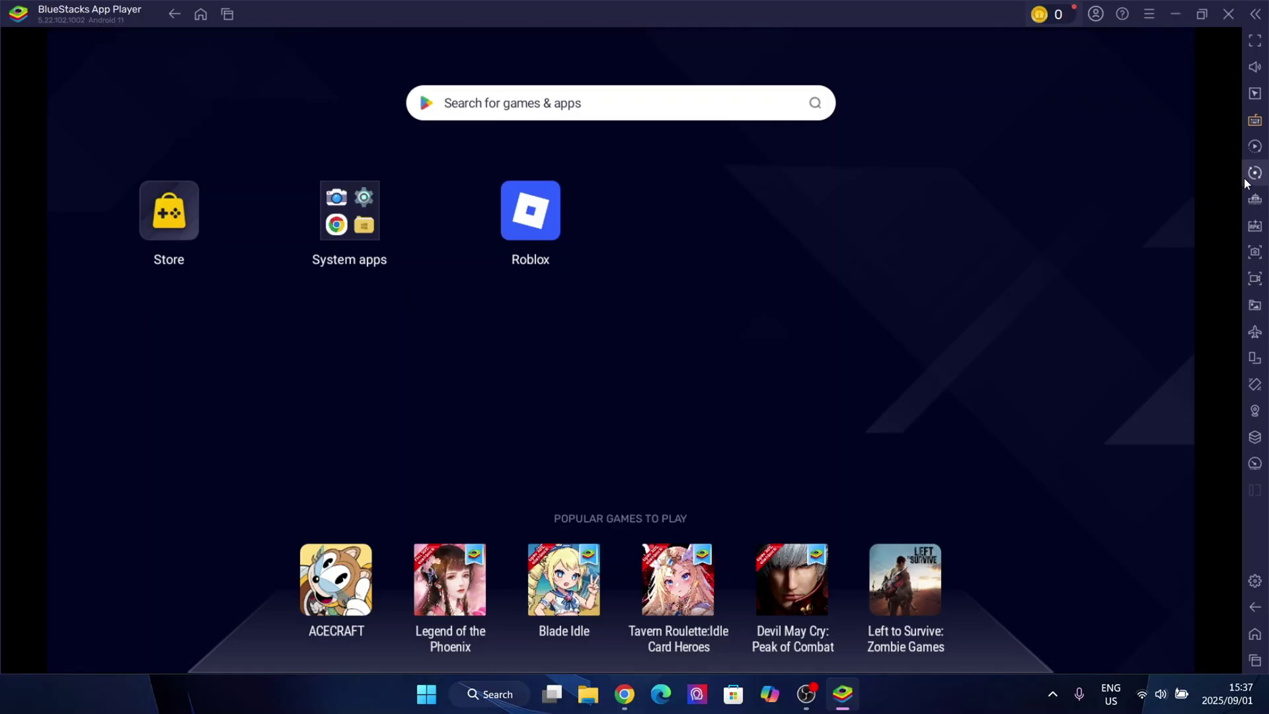
pyautogui.click(1255, 580)
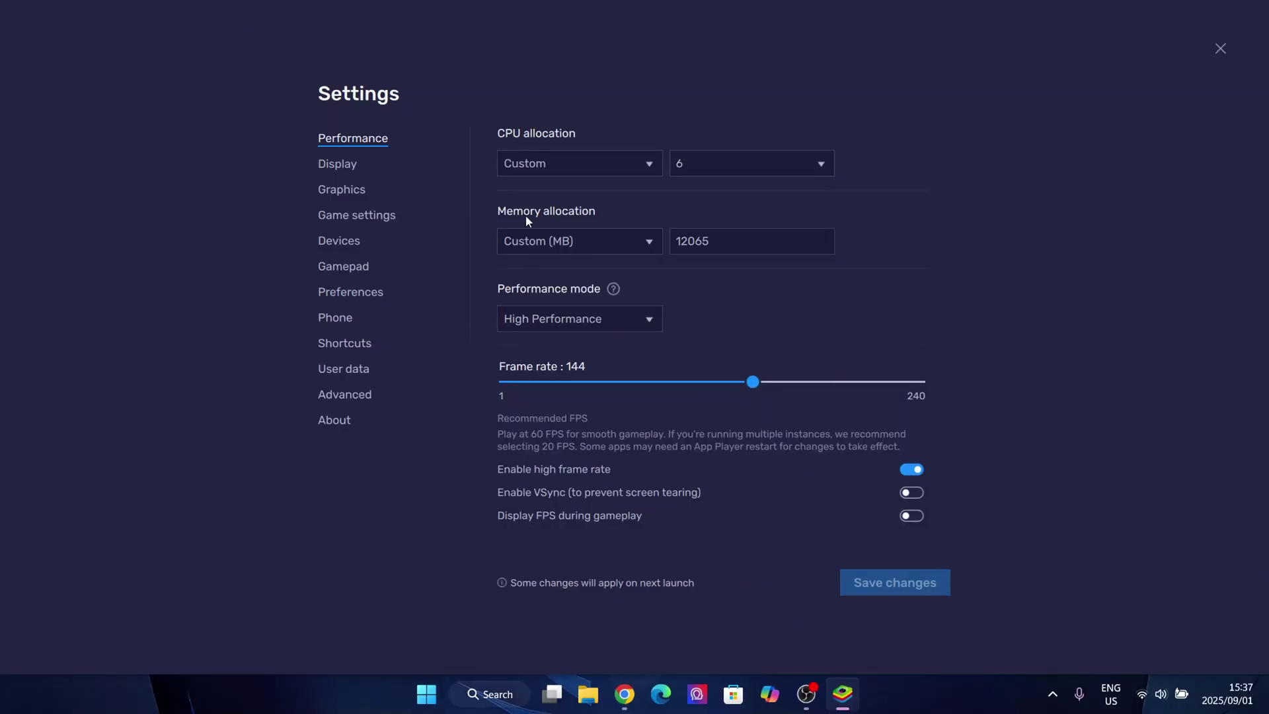
pyautogui.click(619, 245)
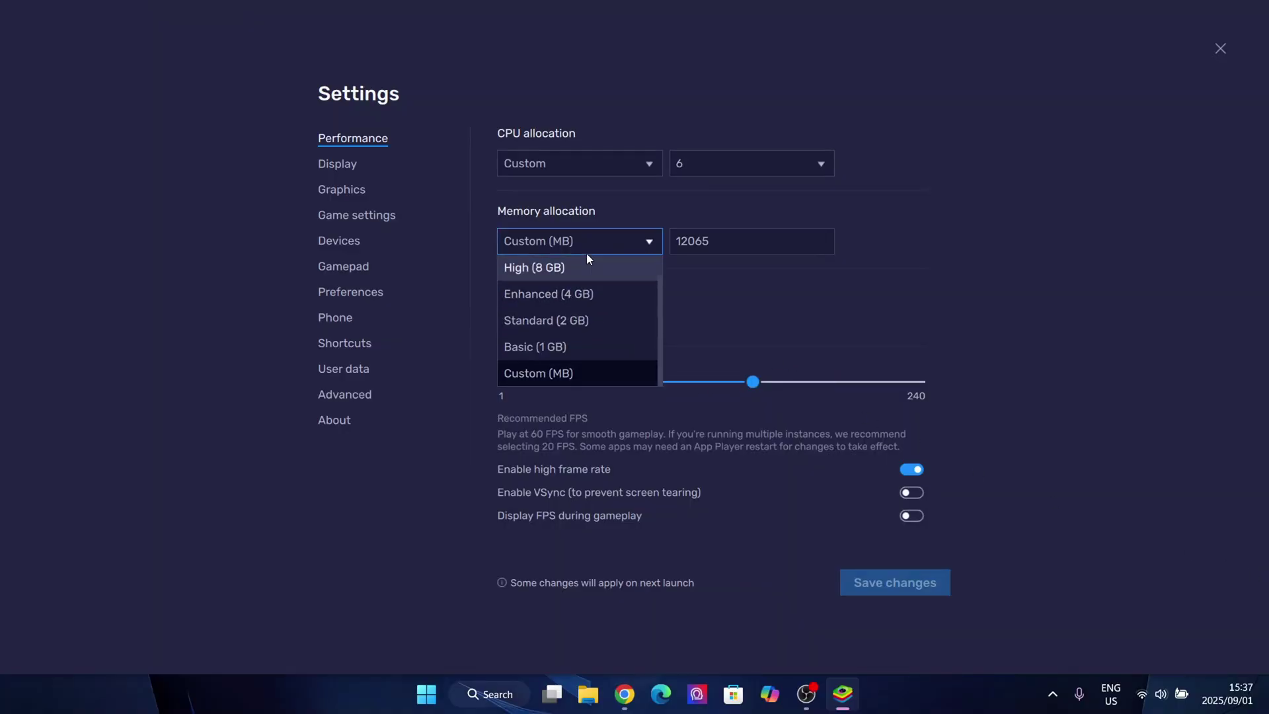
pyautogui.click(586, 251)
pyautogui.click(590, 249)
pyautogui.click(943, 139)
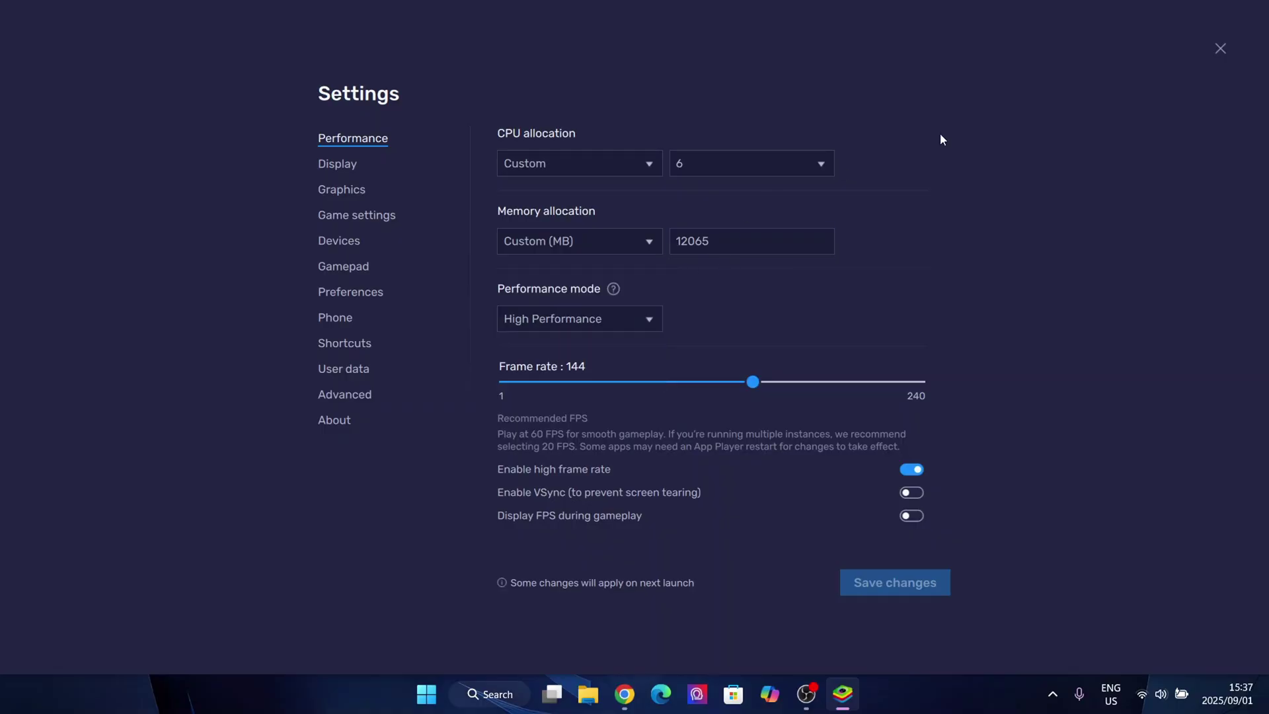
pyautogui.click(1219, 50)
# Launch Roblox, continue past the fullscreen tip, and allow it to manage all files
pyautogui.click(552, 223)
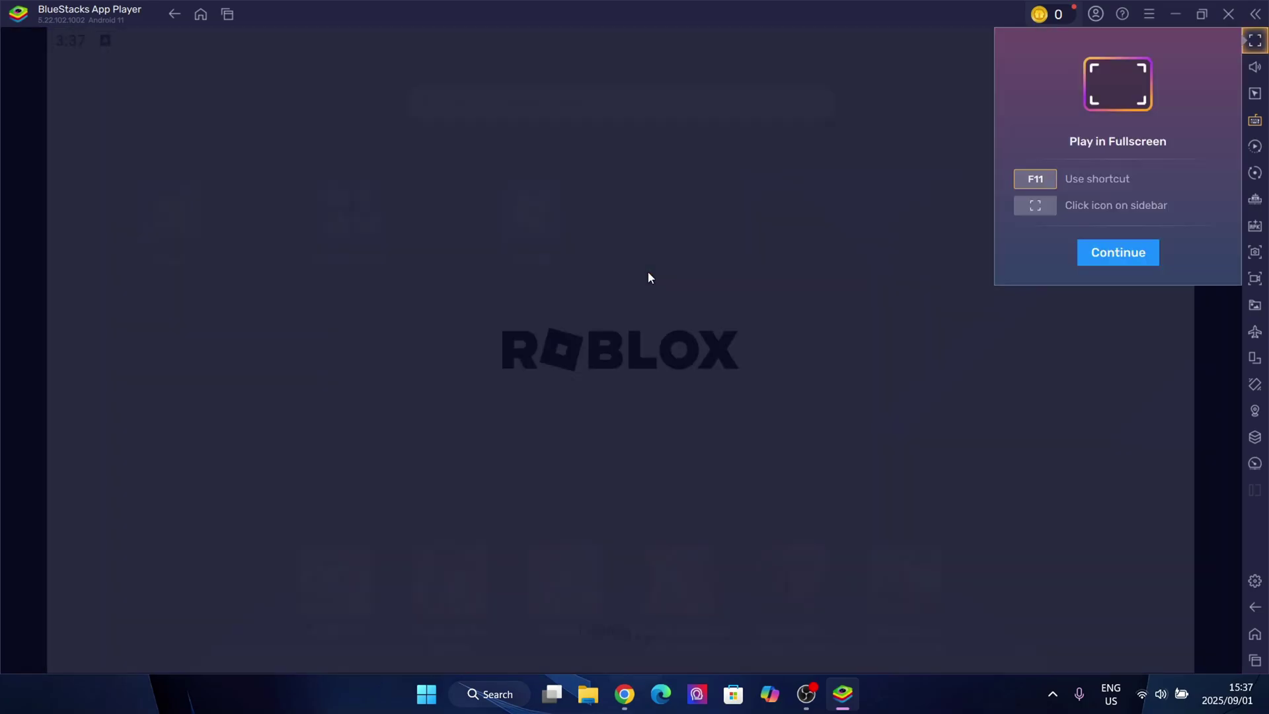
pyautogui.click(1118, 261)
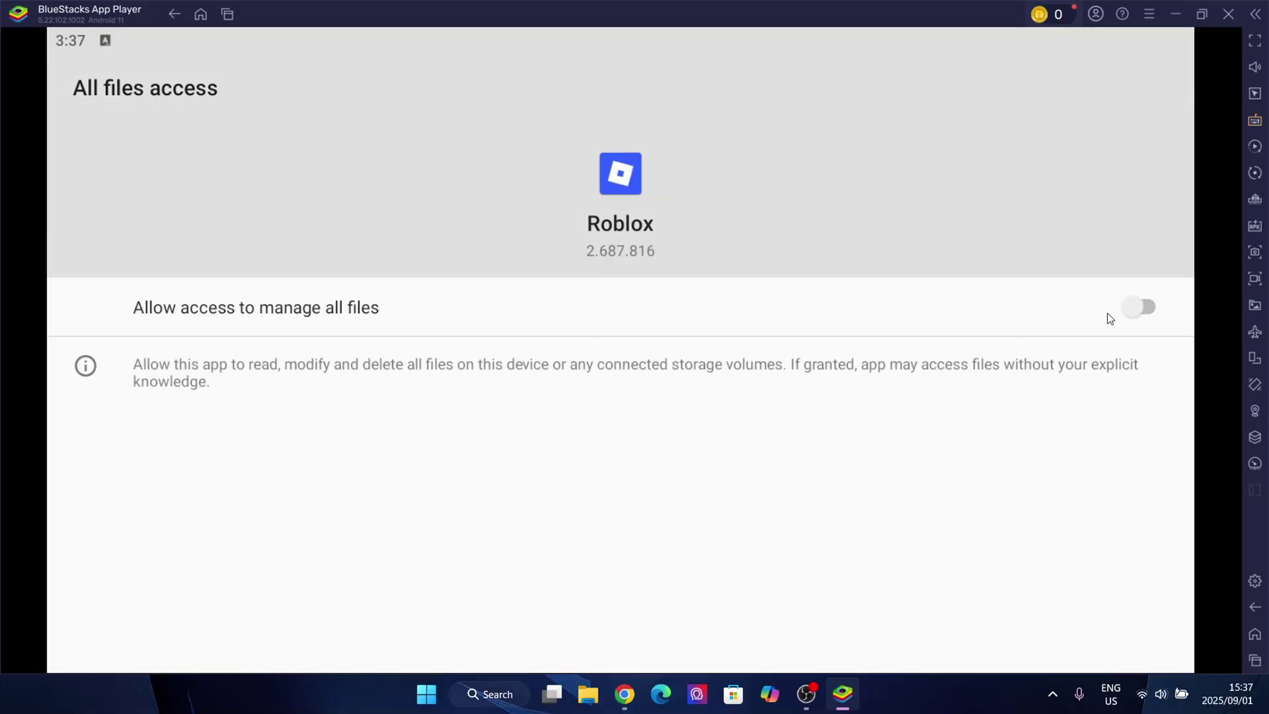
pyautogui.click(1145, 307)
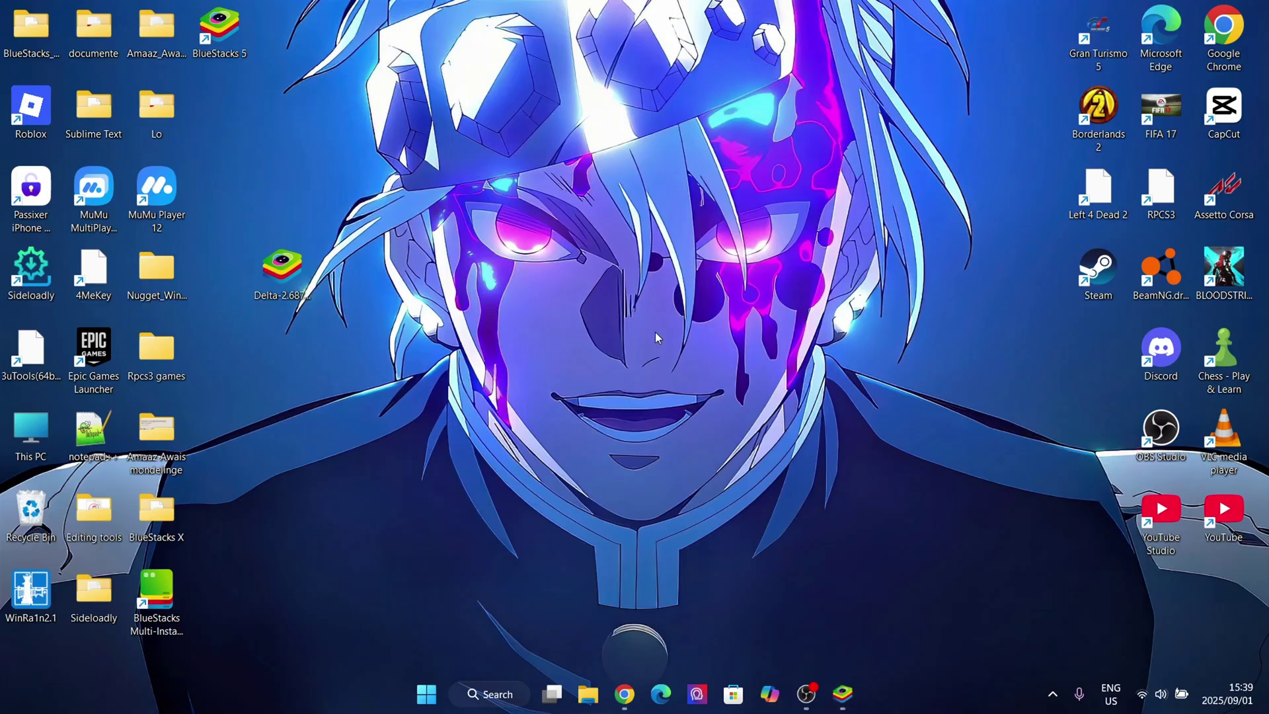
# Move the Delta-2.687.816 file beside the Lo folder, then quit BlueStacks and confirm Close
pyautogui.moveTo(283, 270); pyautogui.dragTo(221, 109)
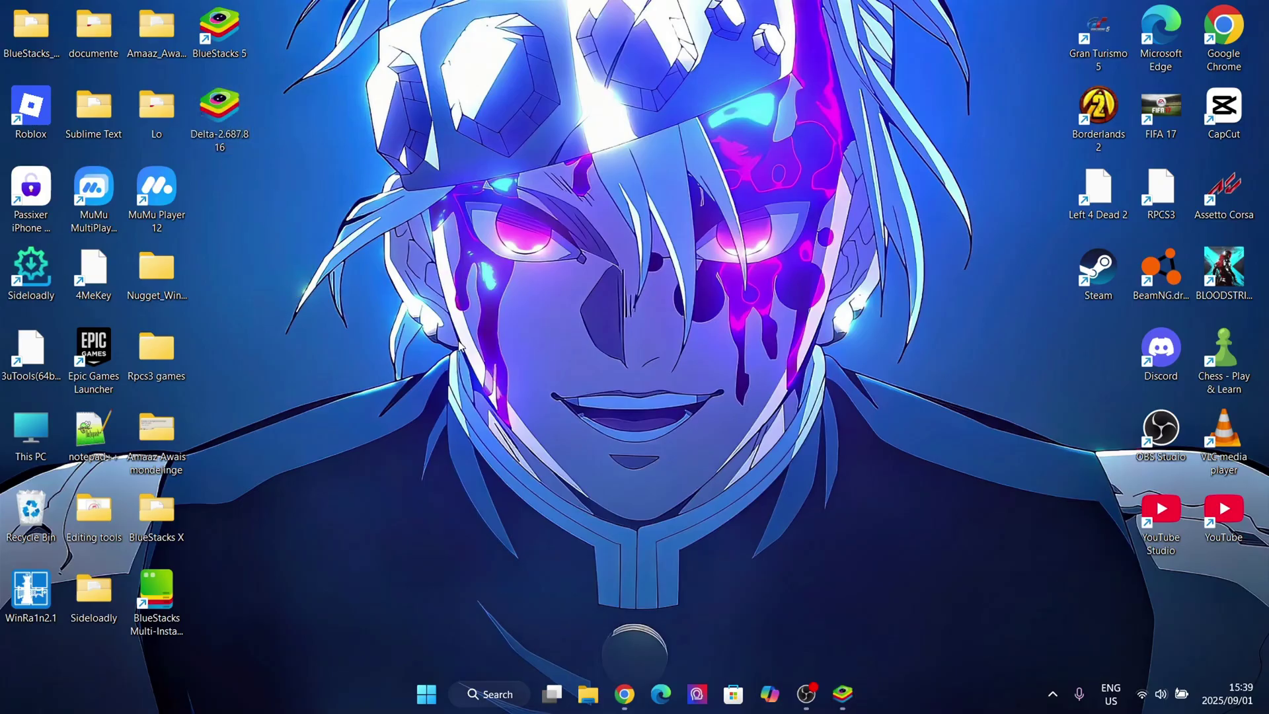
pyautogui.click(843, 694)
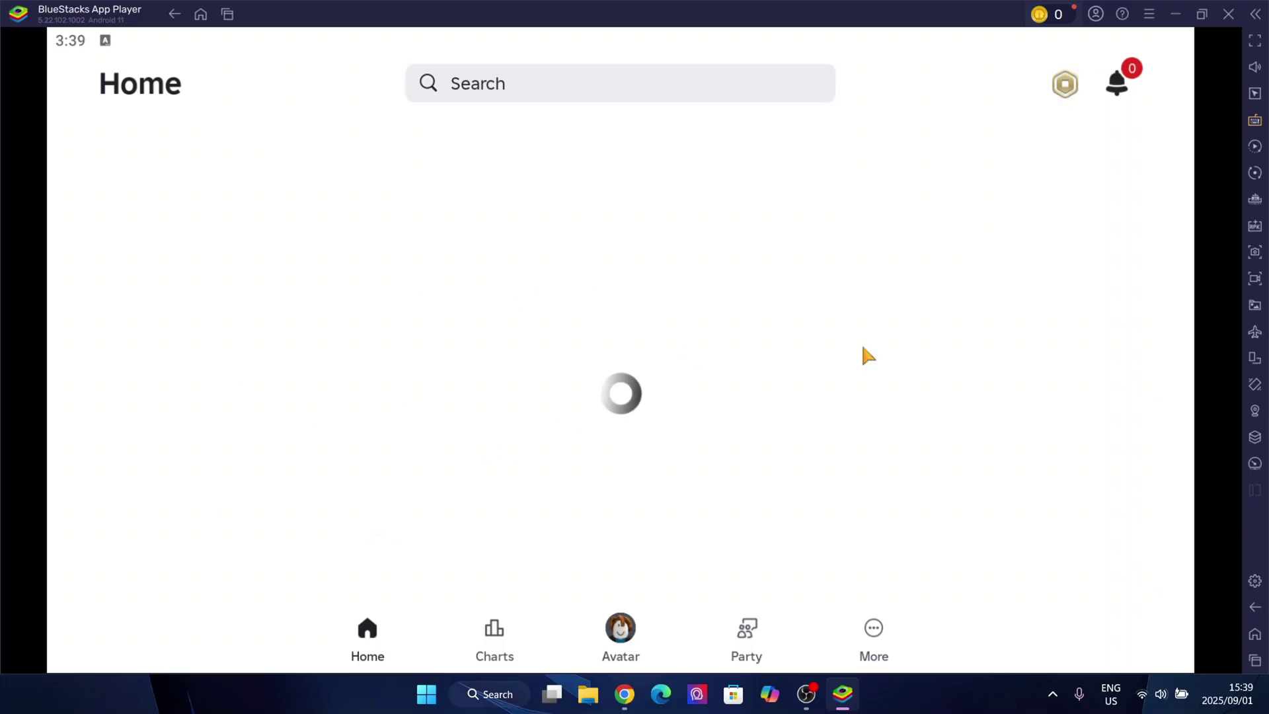
pyautogui.click(1229, 13)
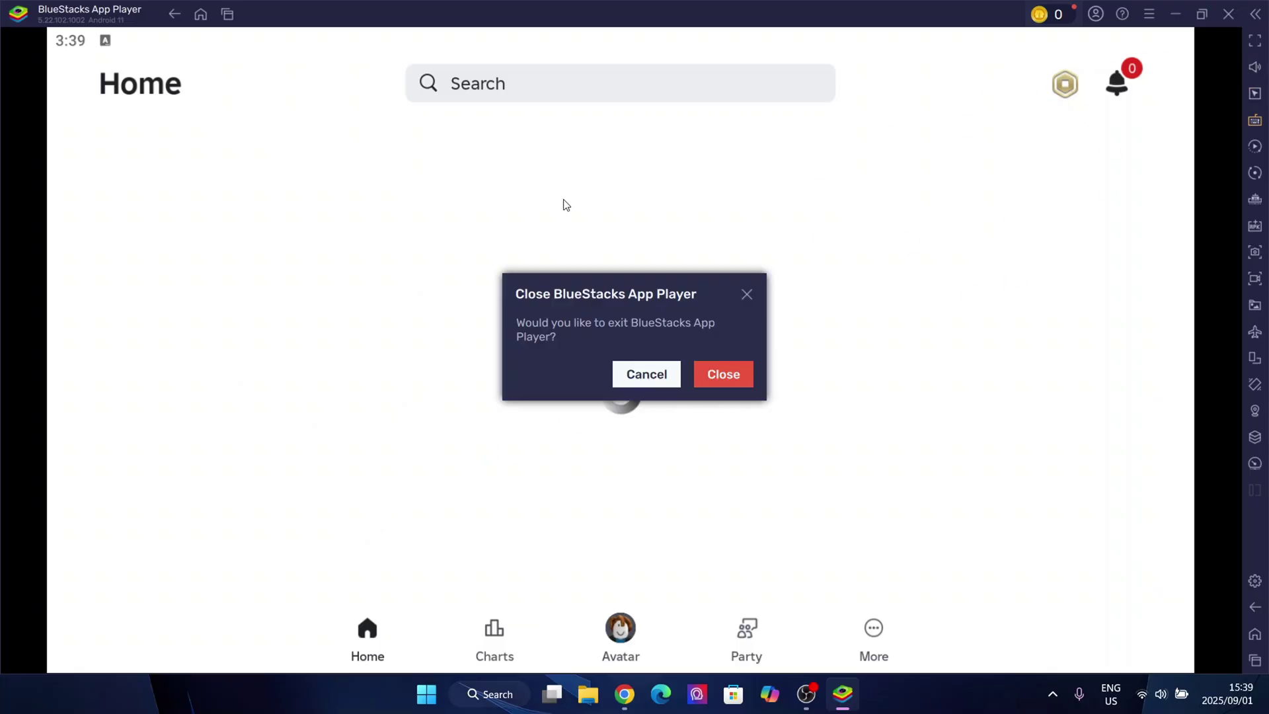
pyautogui.click(725, 372)
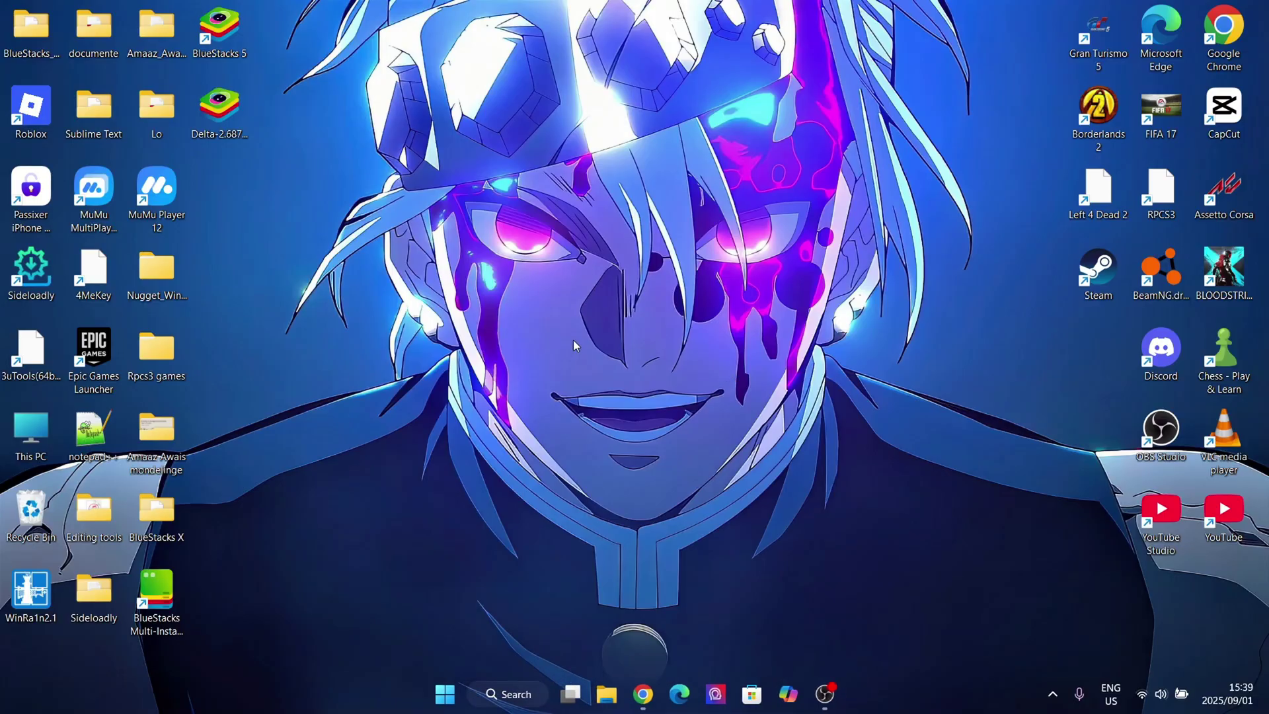
# Rearrange desktop icons so the Roblox shortcut sits right of MuMu Player 12
pyautogui.moveTo(145, 185); pyautogui.dragTo(212, 209)
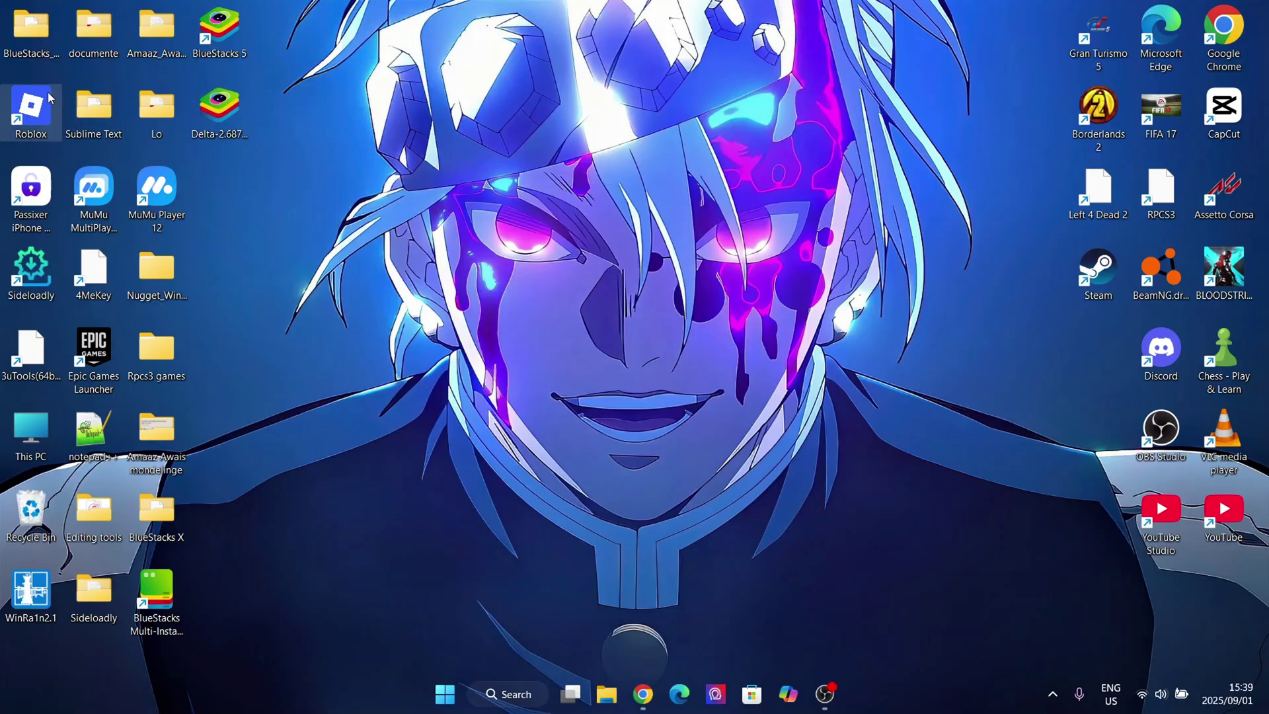
pyautogui.moveTo(31, 109); pyautogui.dragTo(224, 201)
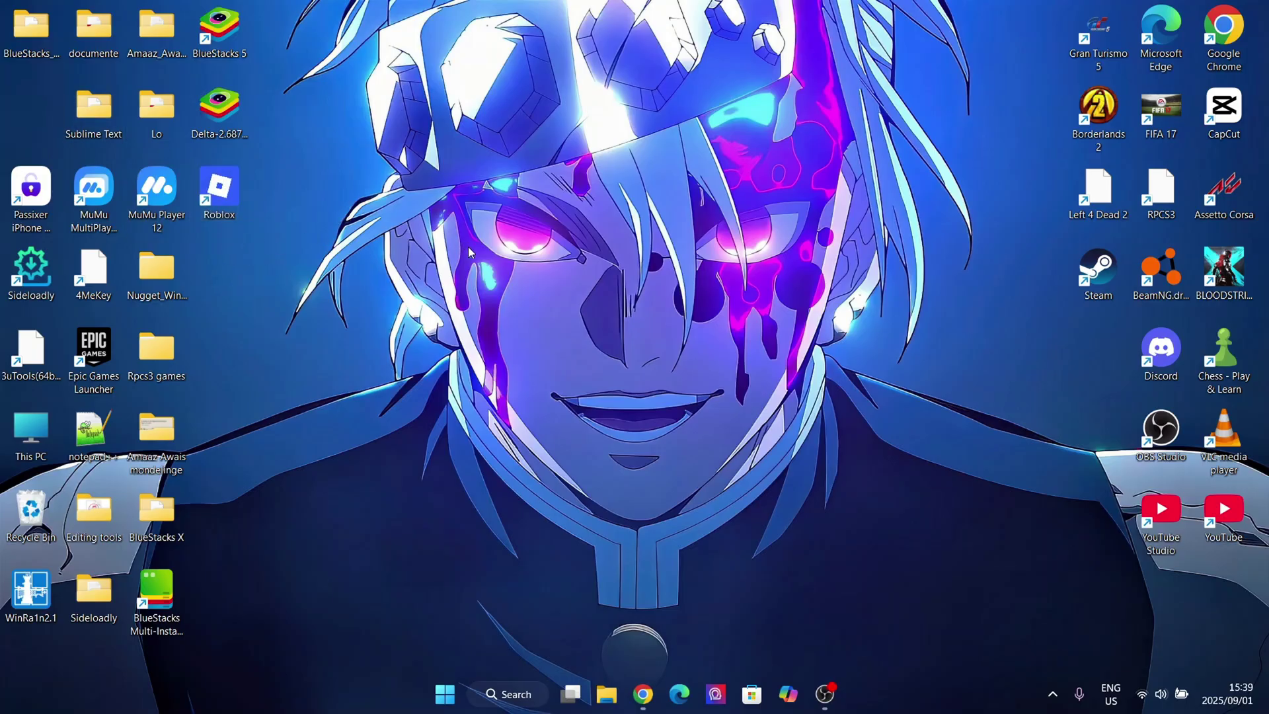